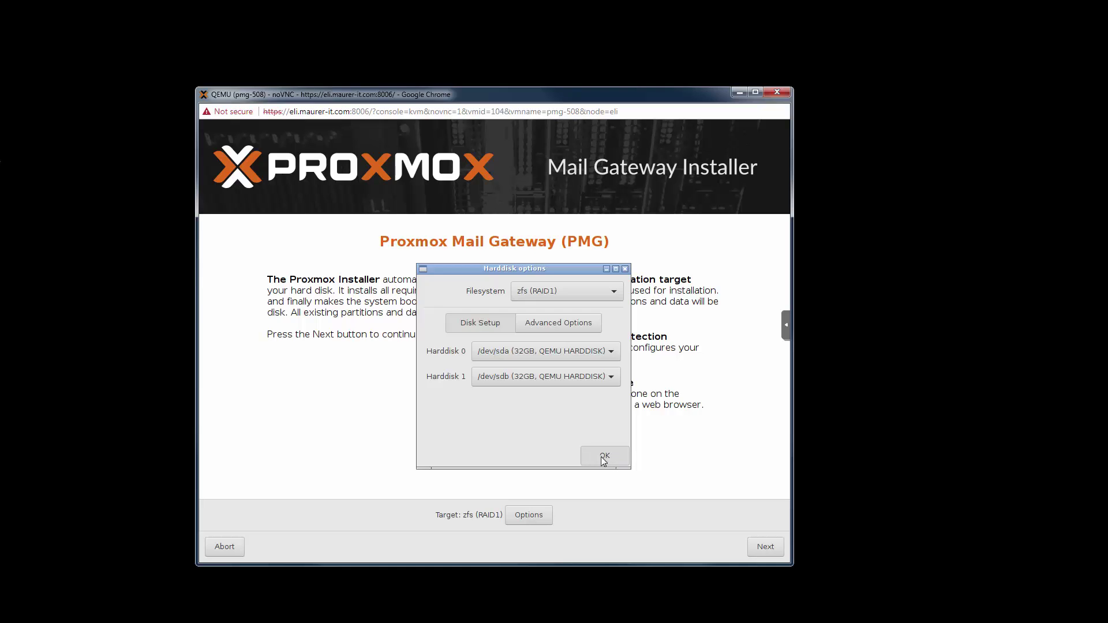
Confirm the zfs (RAID1) disk layout across /dev/sda and /dev/sdb.
{"action": "left_click", "coordinate": [604, 457]}
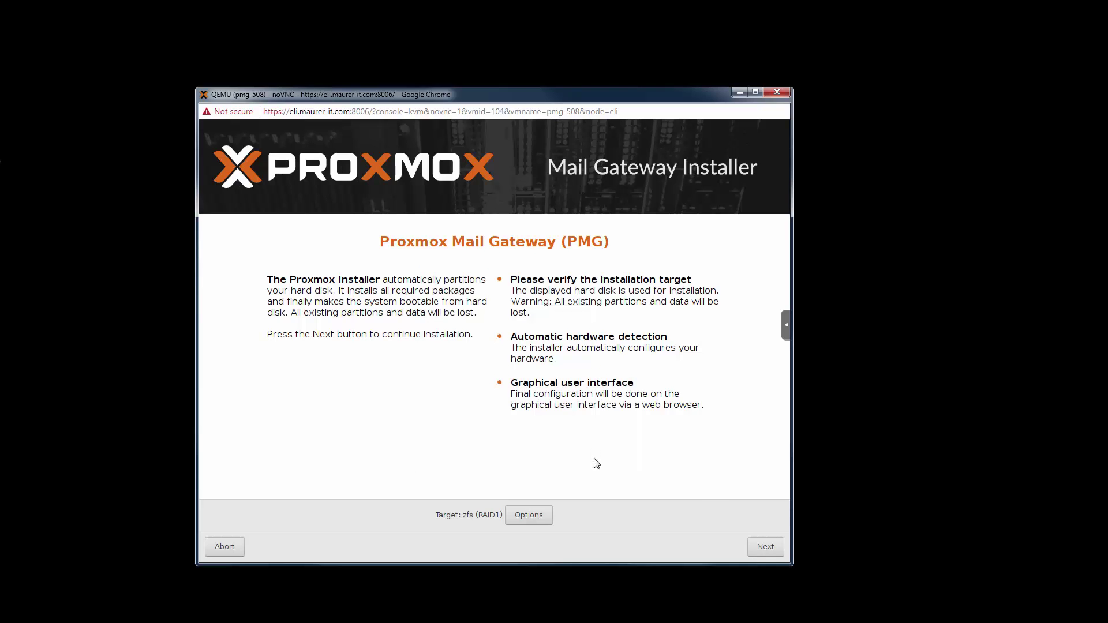
Accept the Austria, Europe/Vienna, German location settings and enter and confirm the root password.
{"action": "left_click", "coordinate": [757, 545]}
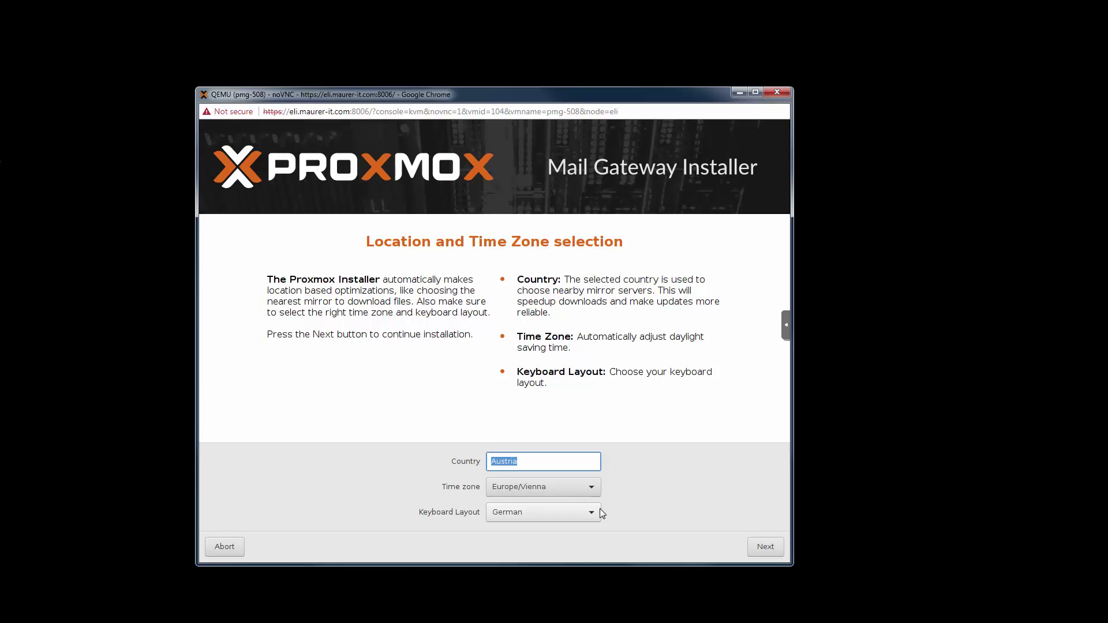
{"action": "left_click", "coordinate": [773, 547]}
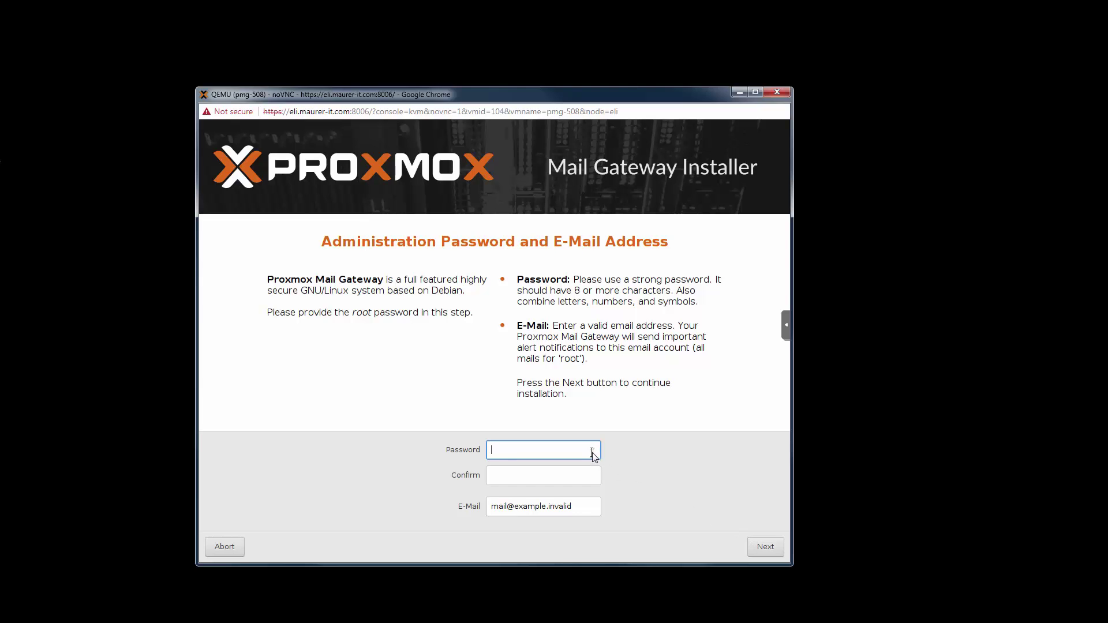
{"action": "type", "text": "*****"}
{"action": "key", "text": "Tab"}
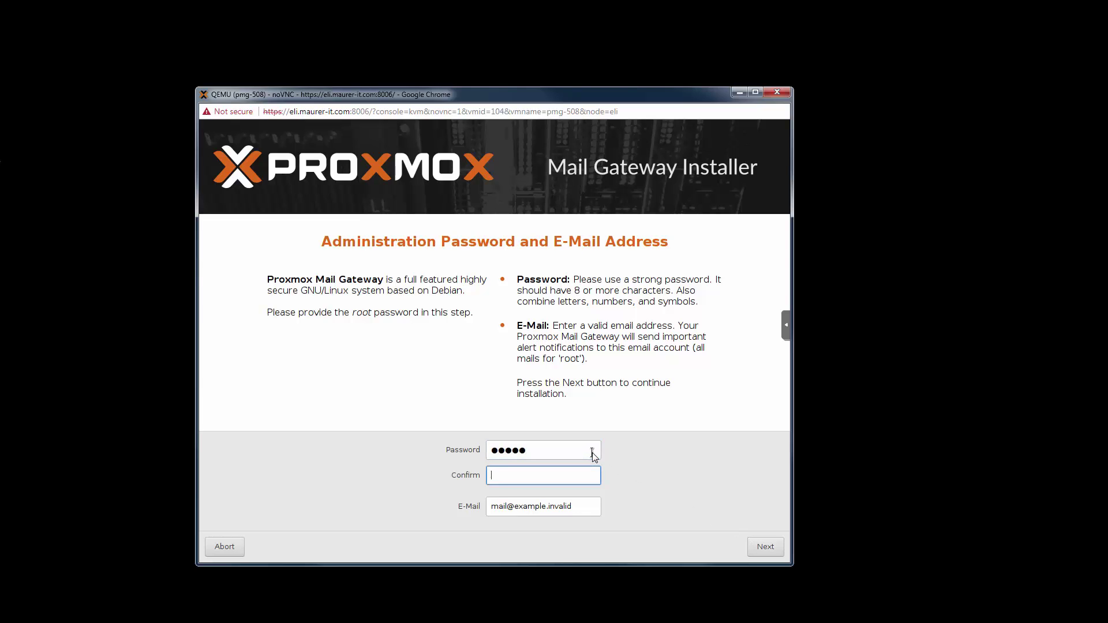
{"action": "type", "text": "*****"}
Enter the administrator e-mail address, correcting a typo at its end.
{"action": "key", "text": "Tab"}
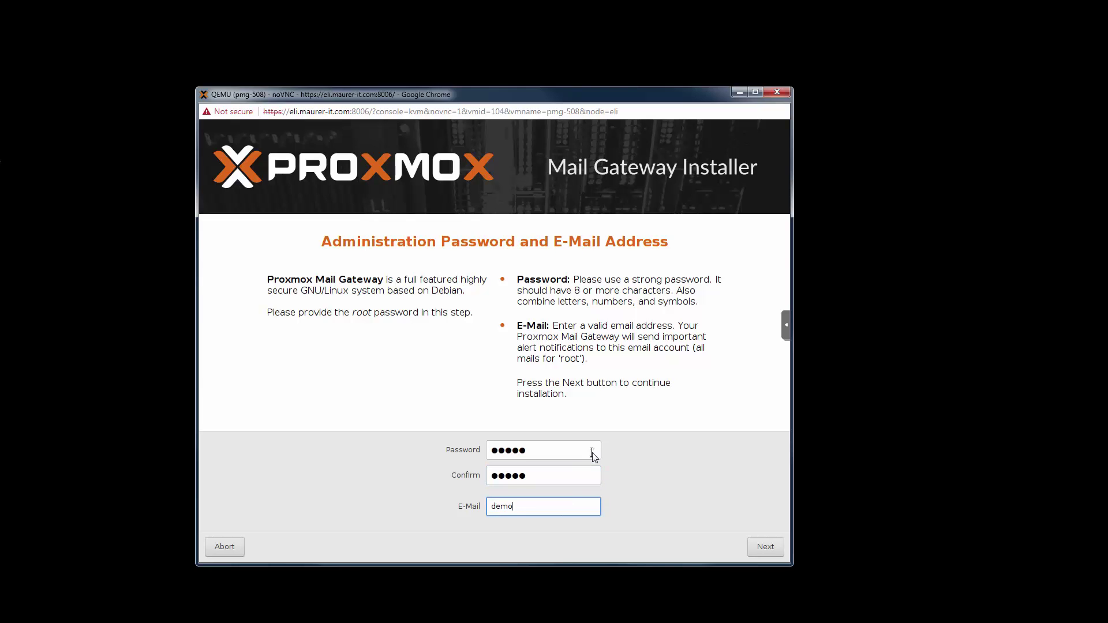
Continue to network configuration and keep ens18 as the management interface.
{"action": "left_click", "coordinate": [765, 546]}
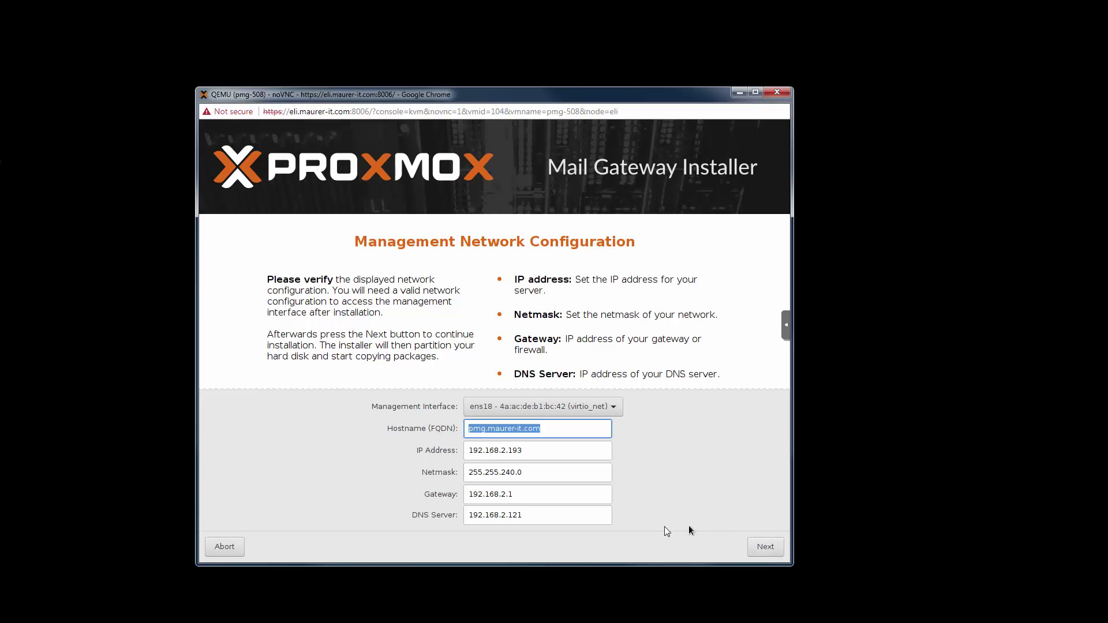
{"action": "left_click", "coordinate": [615, 408]}
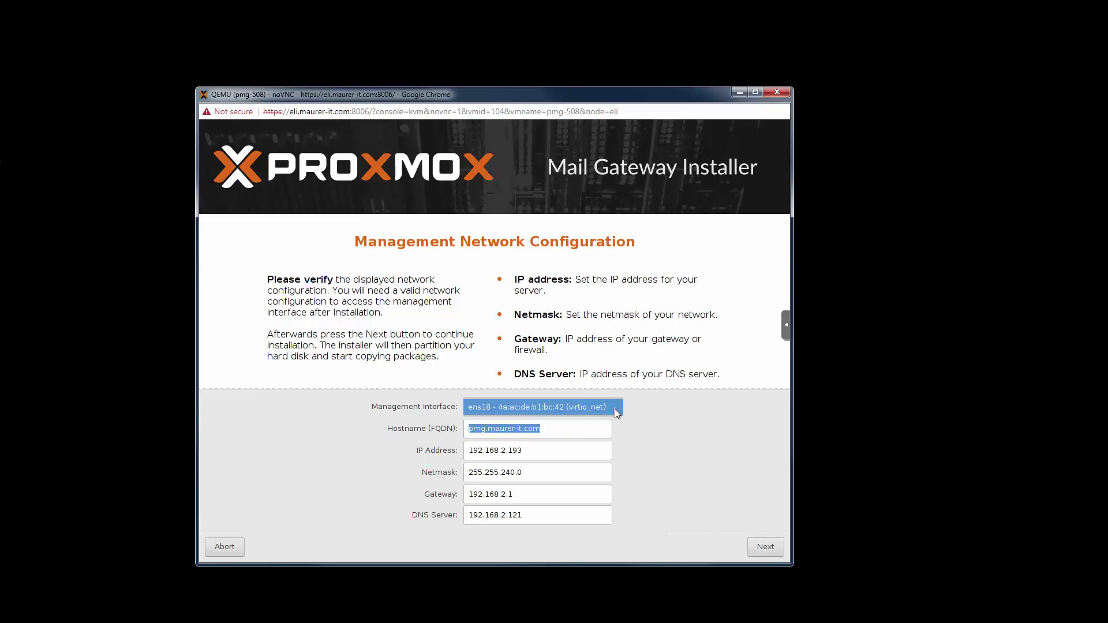
{"action": "left_click", "coordinate": [615, 409]}
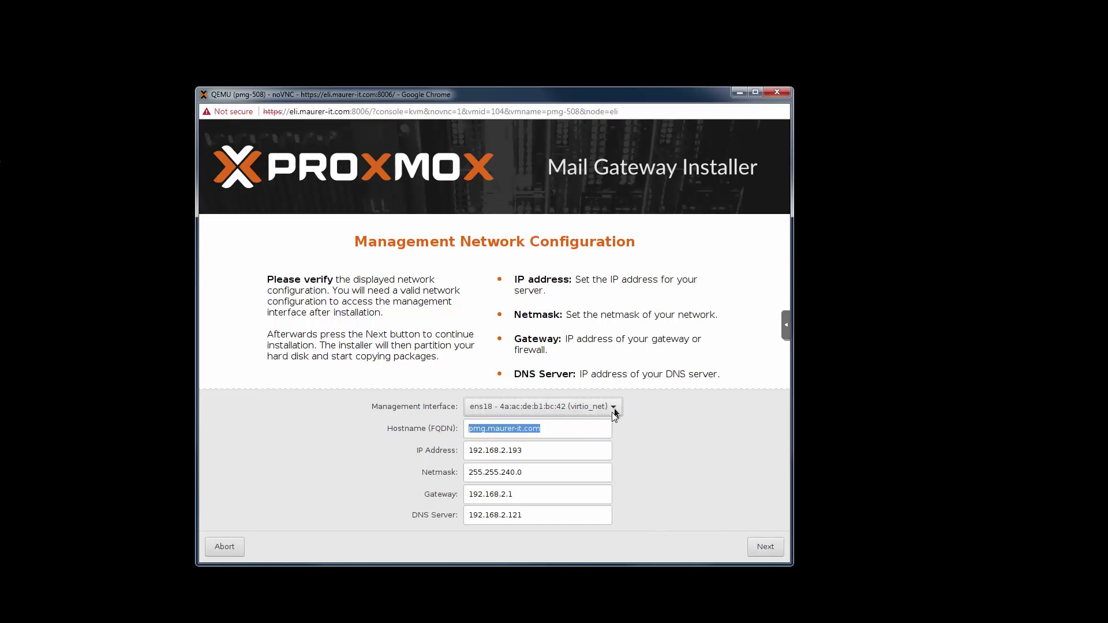
Set hostname pmg-3-10.maurer-it.com and IP 192.168.3.10, then start the installation.
{"action": "left_click", "coordinate": [486, 428]}
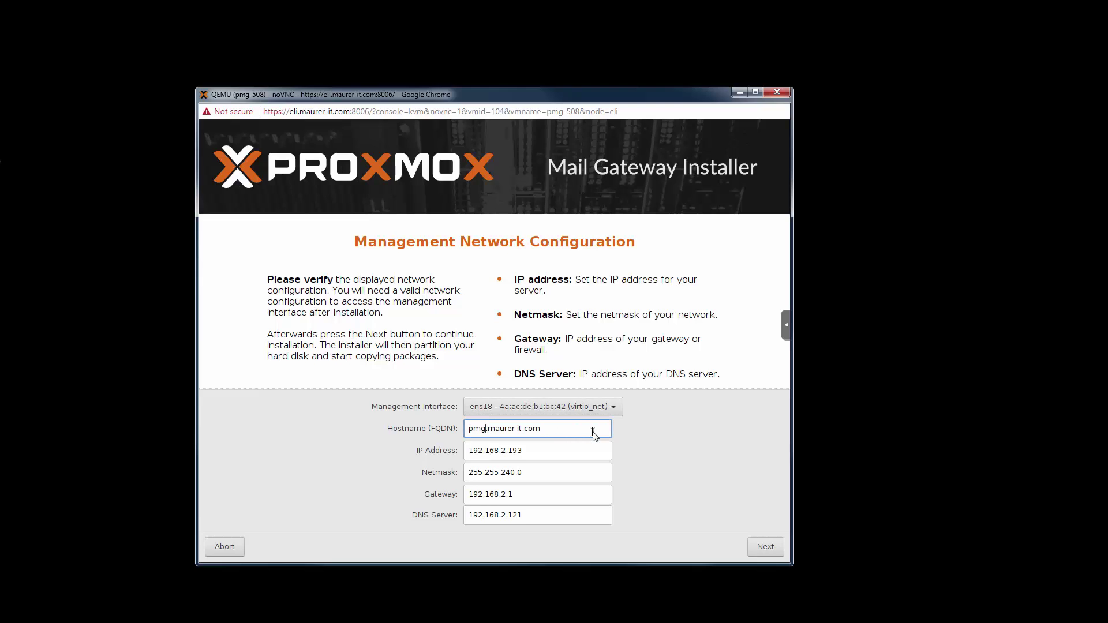
{"action": "type", "text": "-3-10"}
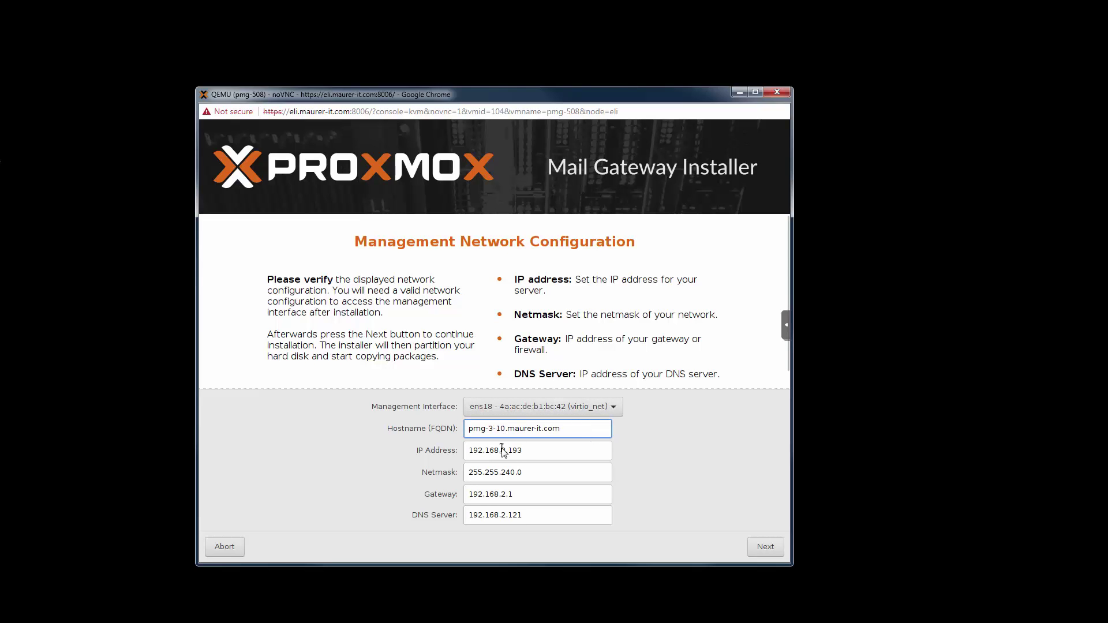
{"action": "left_click_drag", "start_coordinate": [500, 450], "coordinate": [528, 451]}
{"action": "type", "text": "3"}
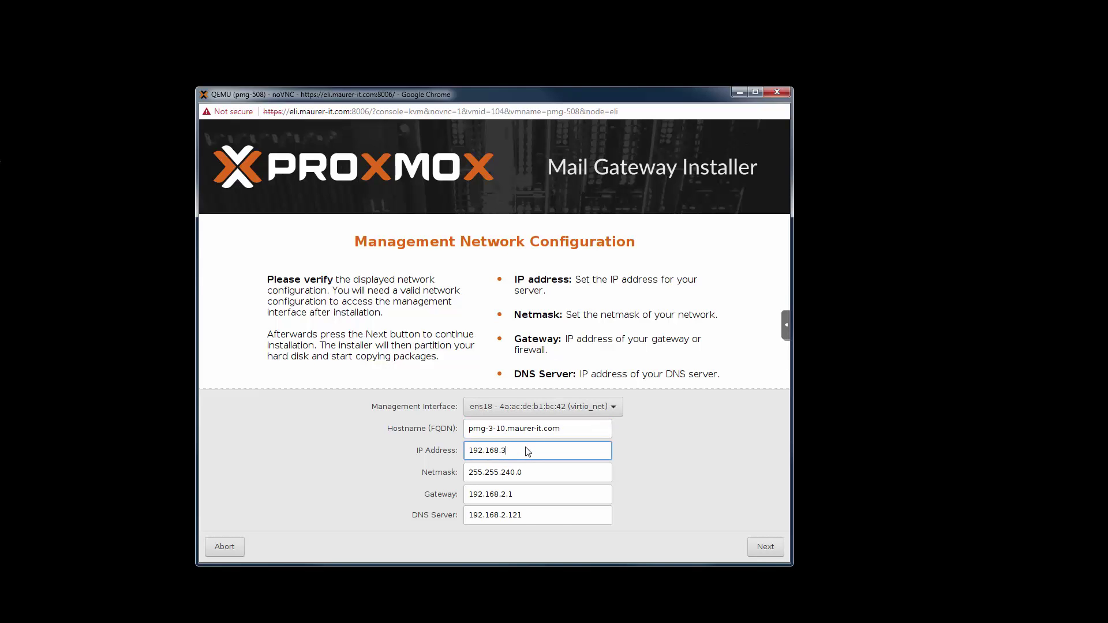
{"action": "type", "text": ".10"}
{"action": "left_click", "coordinate": [552, 472]}
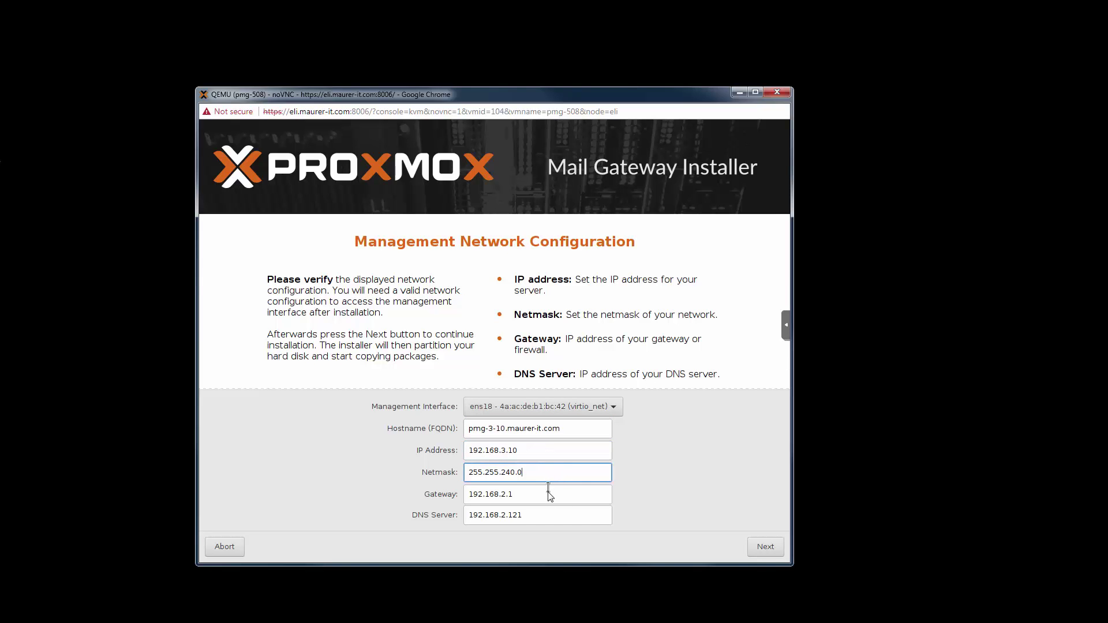
{"action": "left_click", "coordinate": [548, 496]}
{"action": "left_click", "coordinate": [557, 515]}
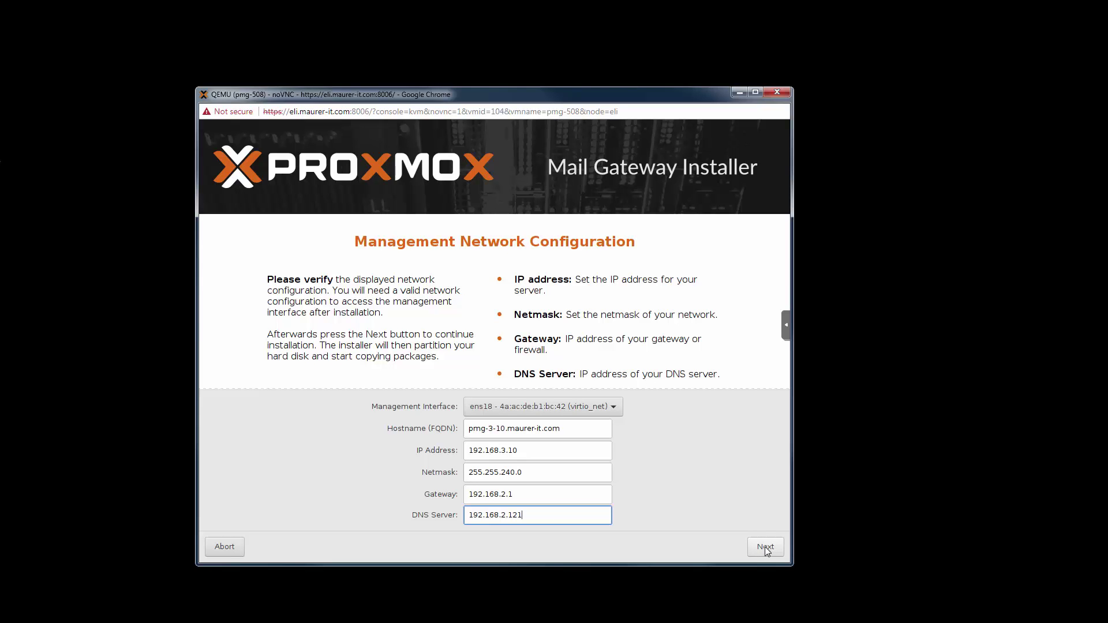
{"action": "left_click", "coordinate": [765, 547]}
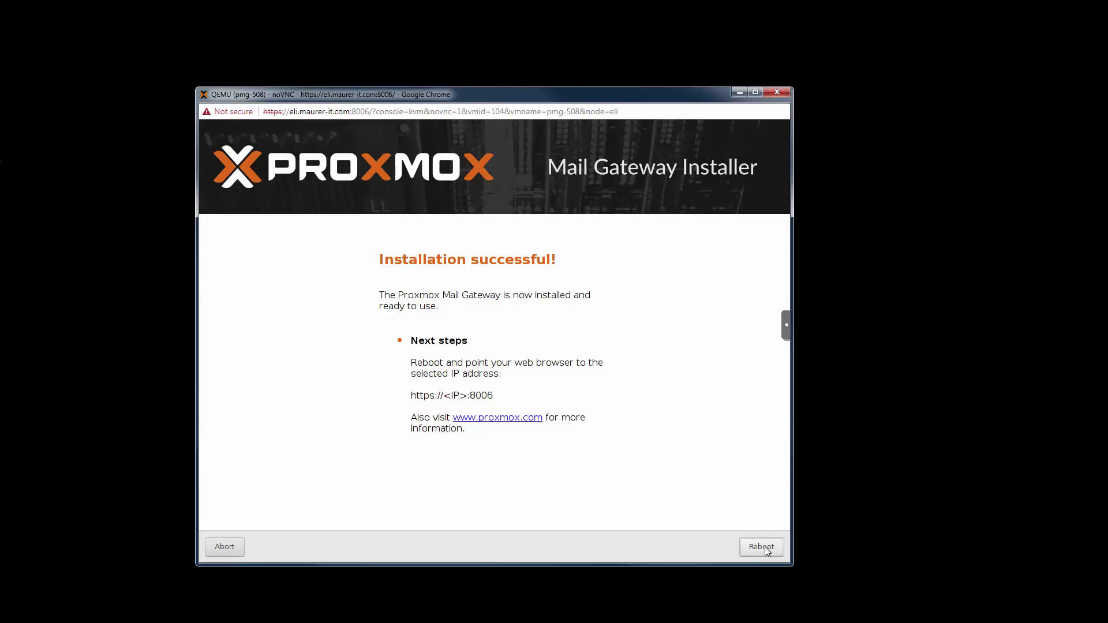
Reboot and boot the default Proxmox Mail Gateway GRUB entry.
{"action": "left_click", "coordinate": [762, 546]}
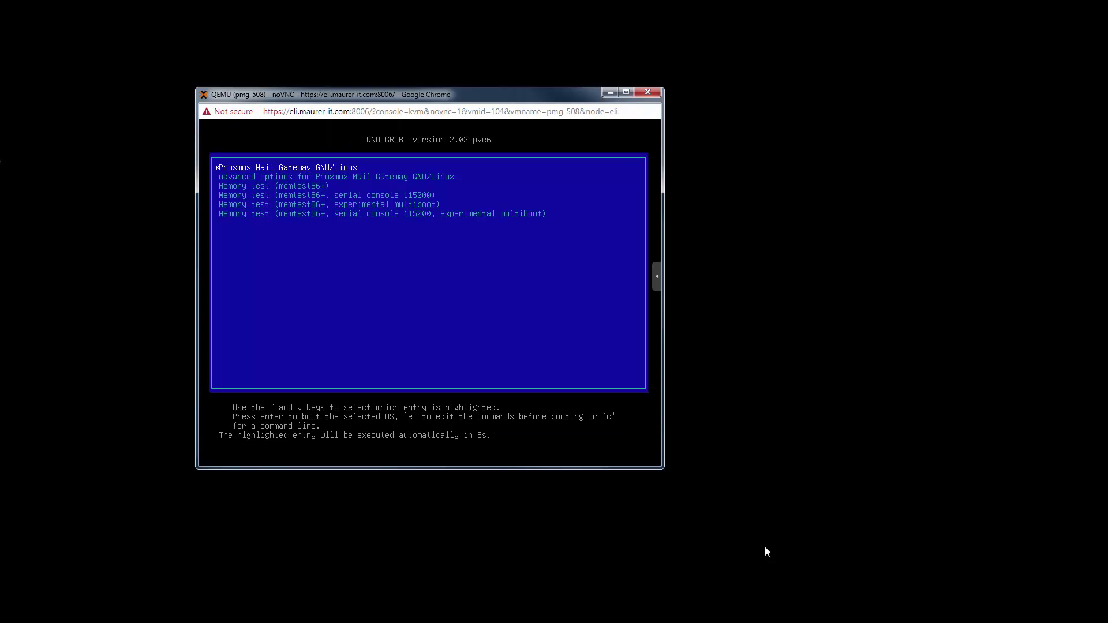
{"action": "key", "text": "Return"}
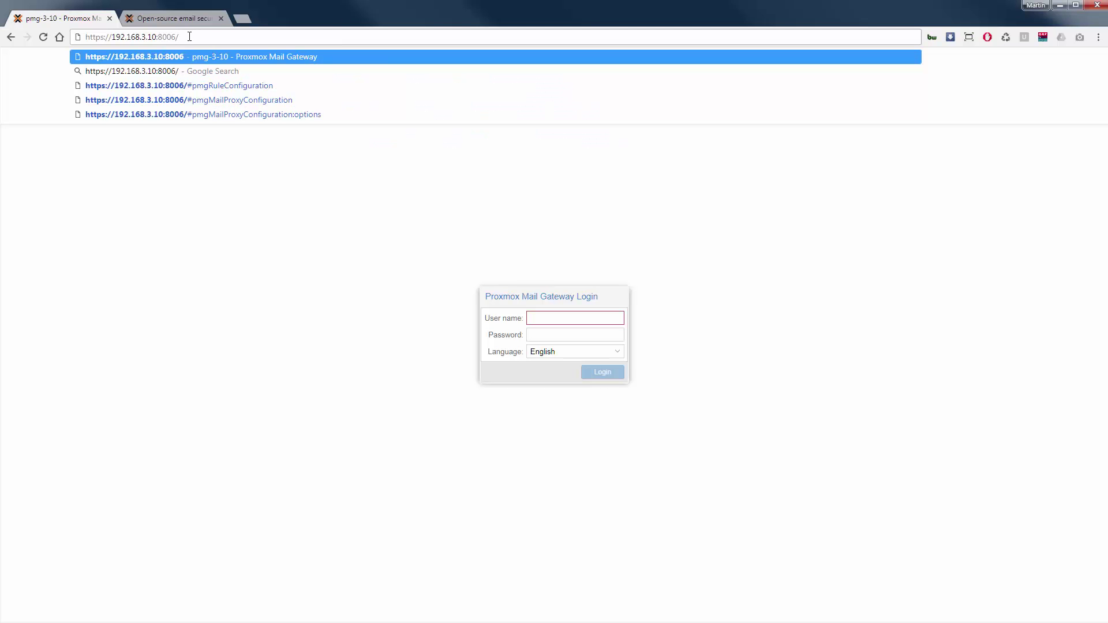
{"action": "key", "text": "Return"}
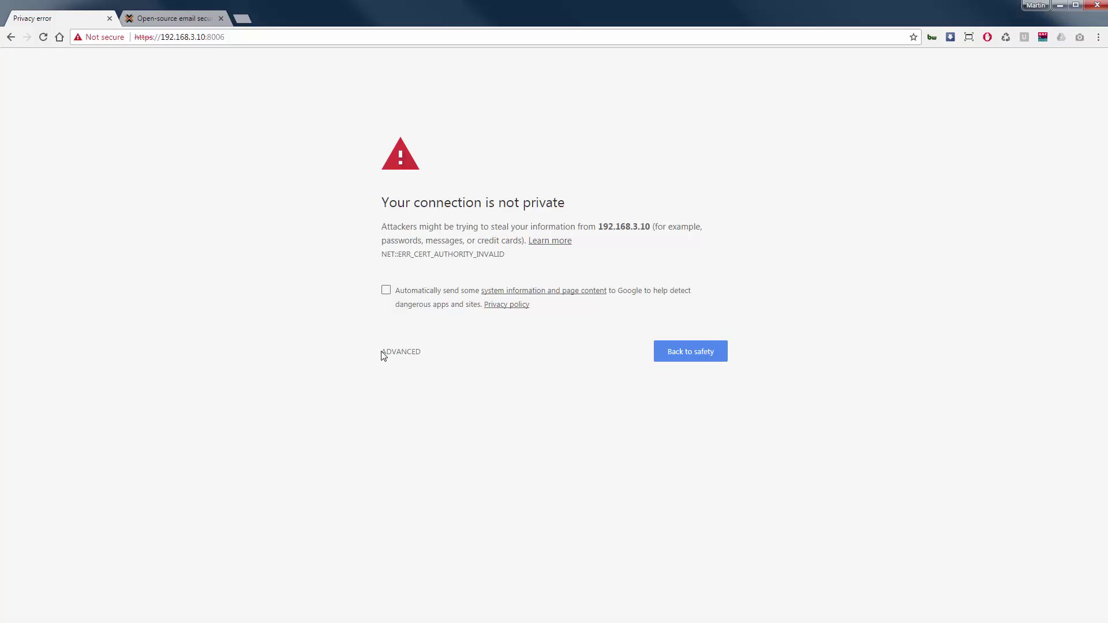
{"action": "left_click", "coordinate": [384, 355]}
{"action": "left_click", "coordinate": [434, 442]}
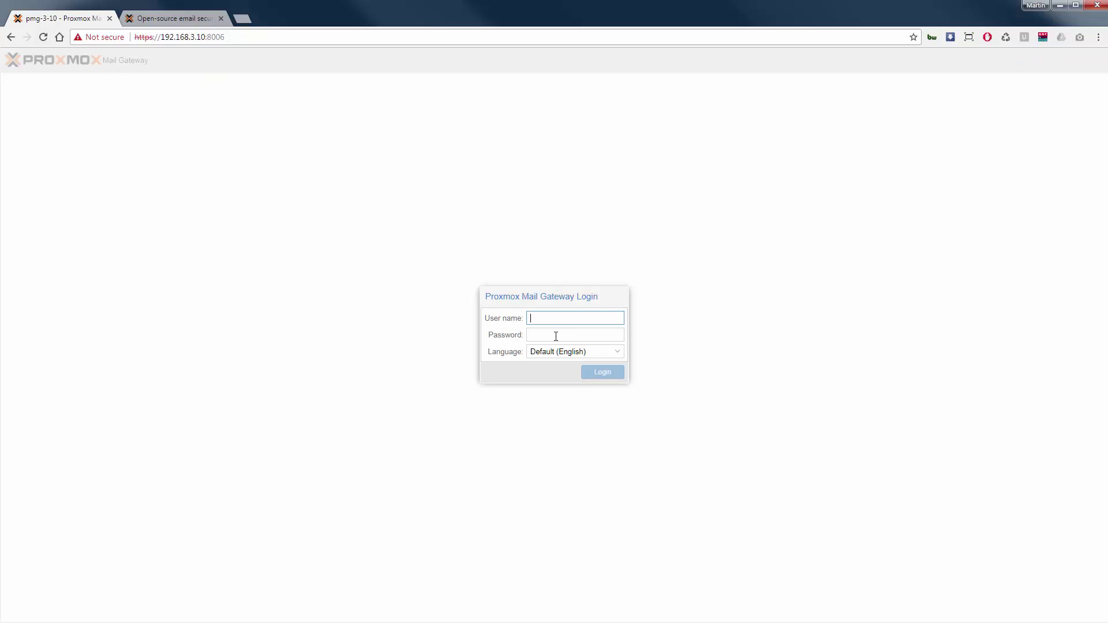
{"action": "type", "text": "root"}
{"action": "key", "text": "Tab"}
{"action": "type", "text": "••"}
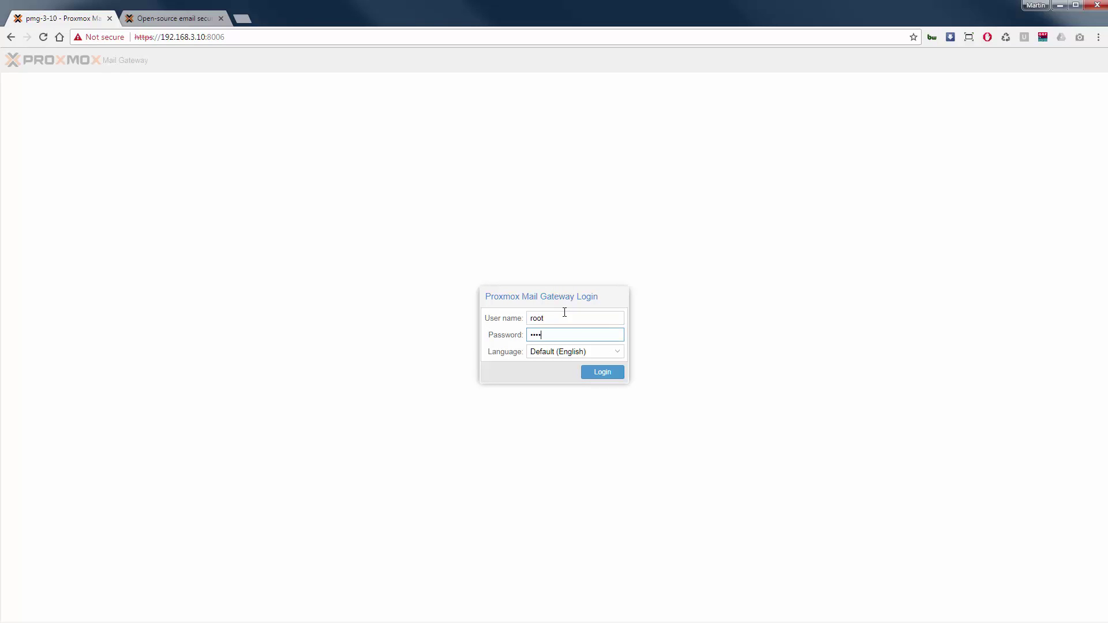
{"action": "left_click", "coordinate": [603, 376]}
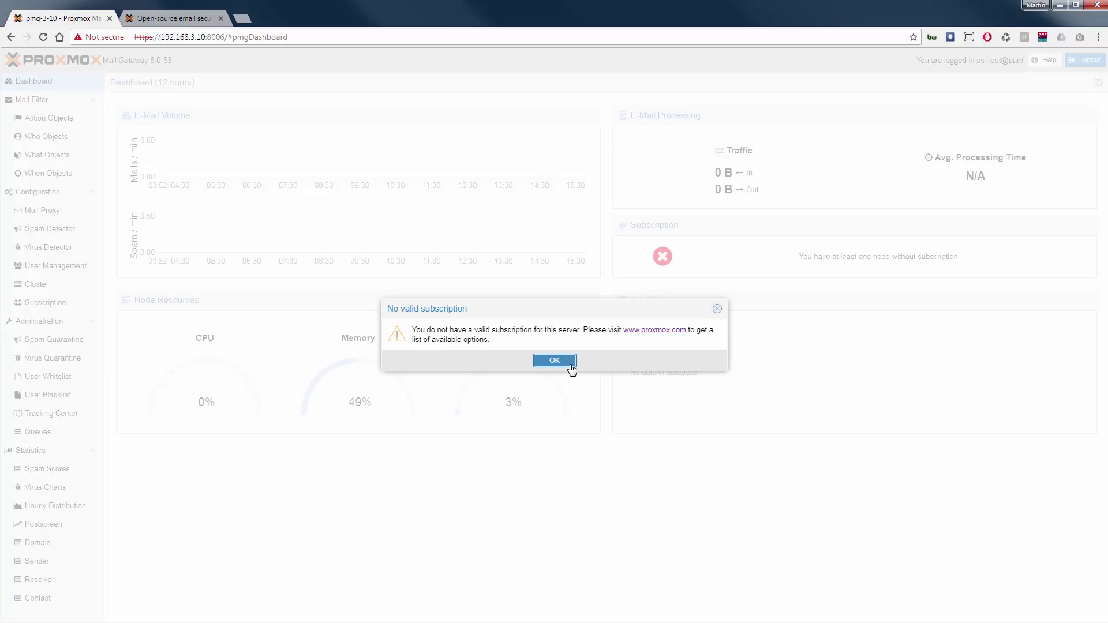
Dismiss the subscription notice and inspect the ens18 interface settings without changes.
{"action": "left_click", "coordinate": [571, 366]}
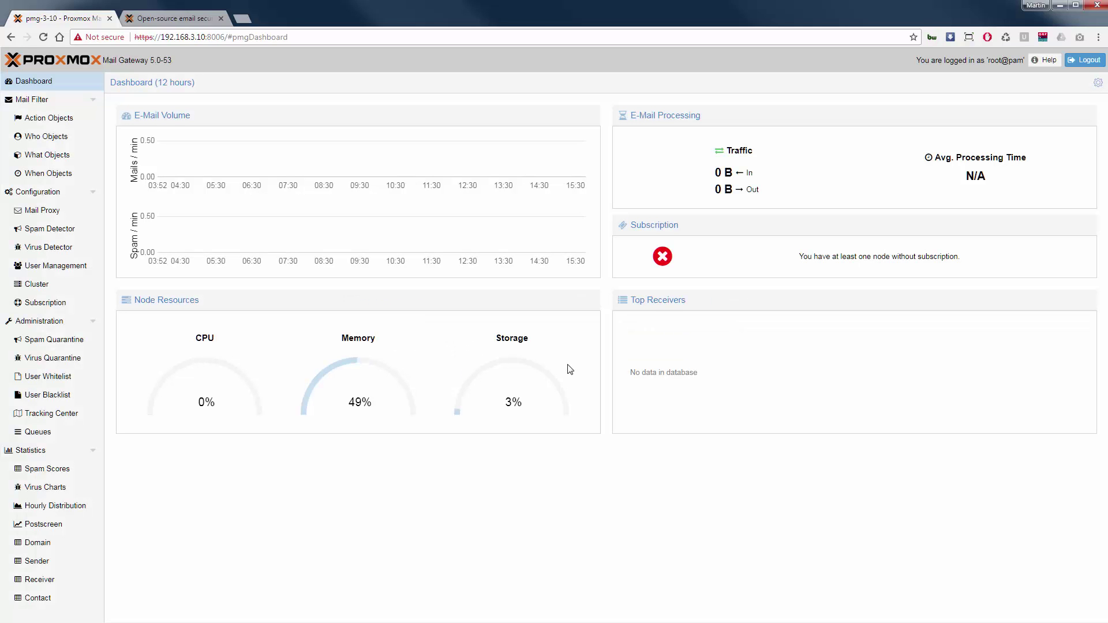
{"action": "left_click", "coordinate": [51, 199]}
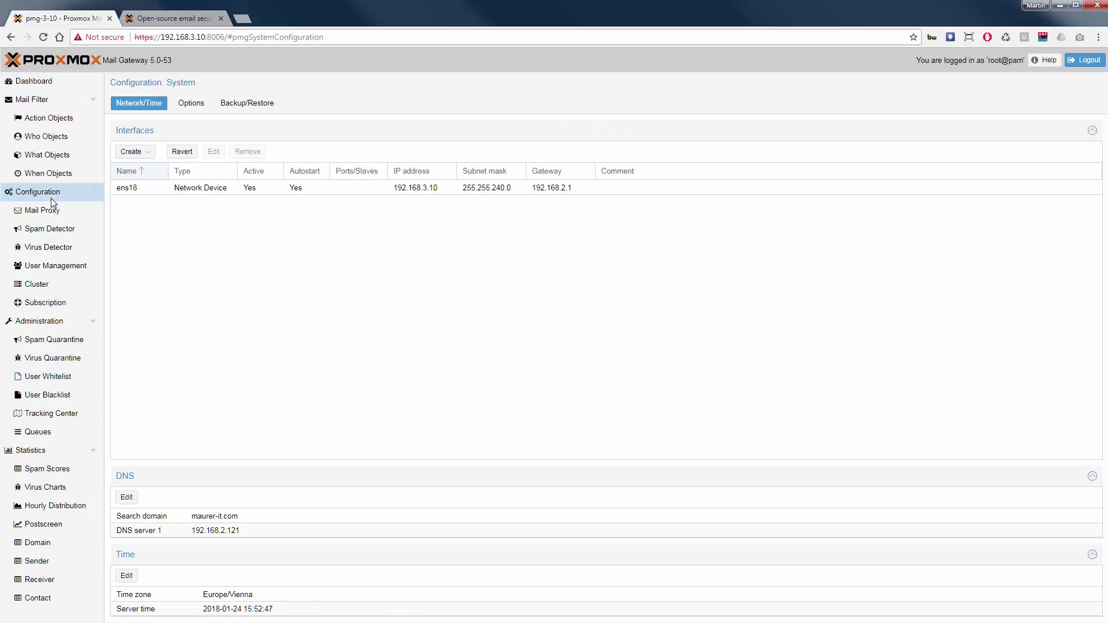
{"action": "left_click", "coordinate": [199, 191]}
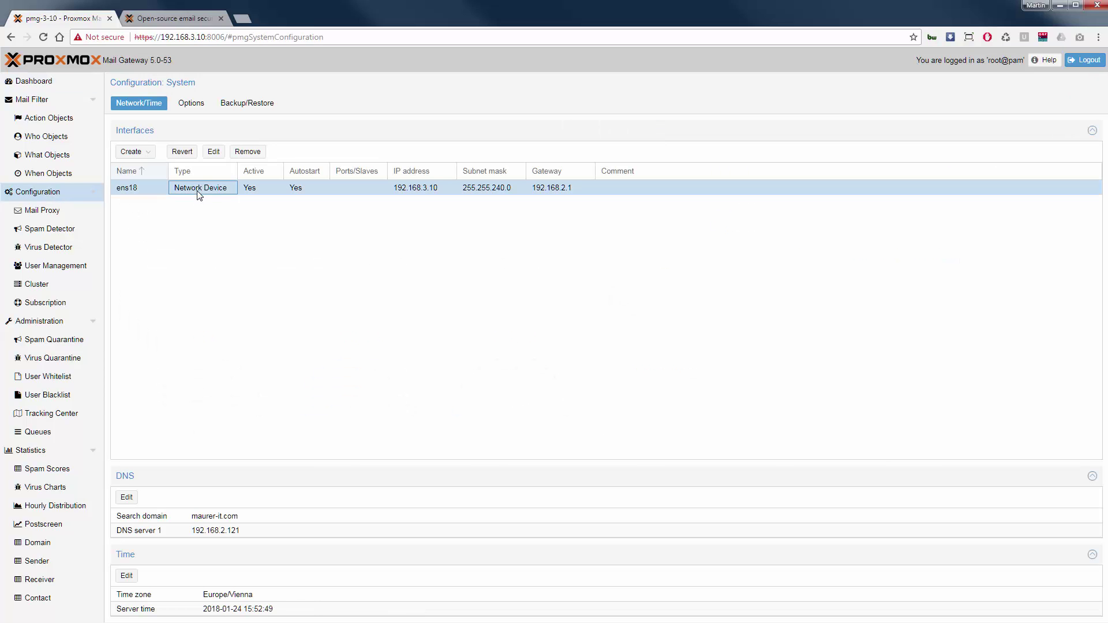
{"action": "left_click", "coordinate": [212, 152]}
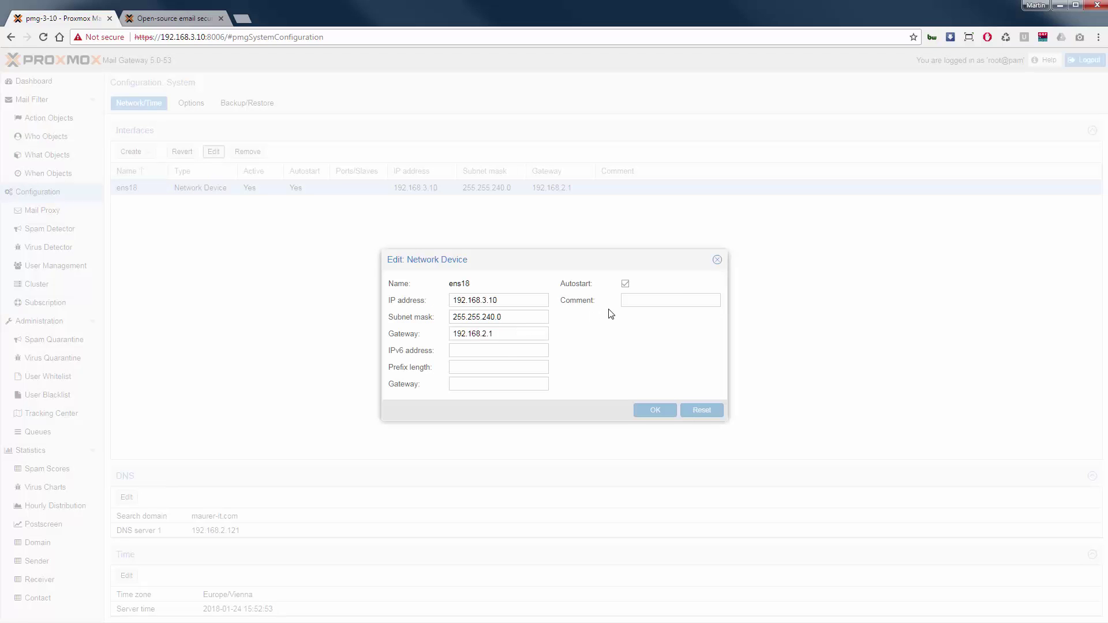
{"action": "left_click", "coordinate": [718, 264]}
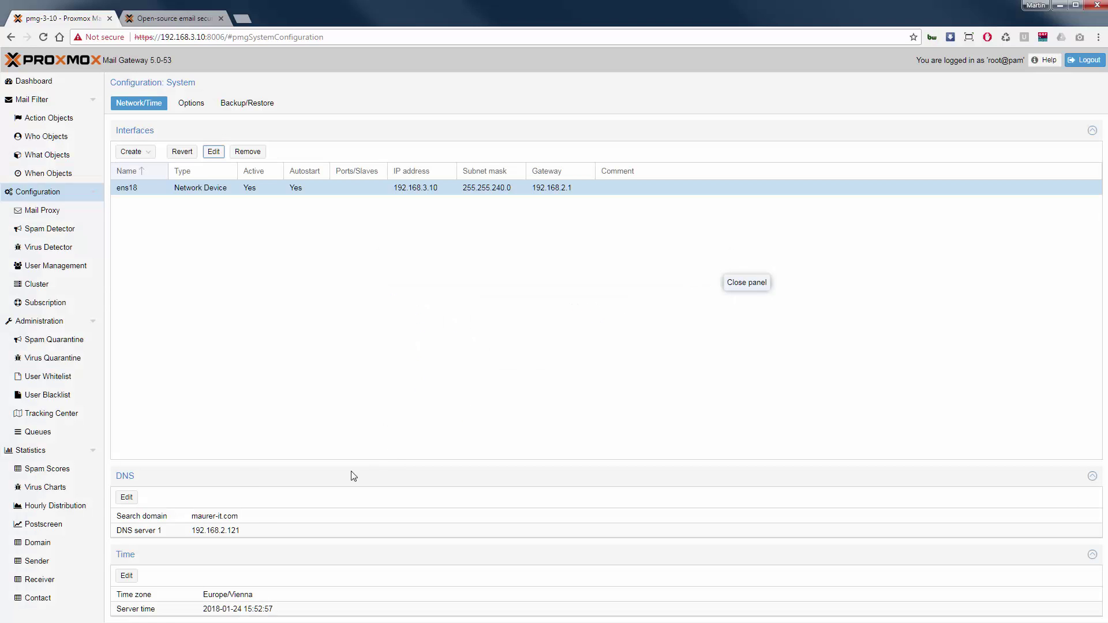
Add 192.168.2.122 as DNS server 2 in the DNS settings.
{"action": "left_click", "coordinate": [126, 497]}
{"action": "key", "text": "Tab"}
{"action": "key", "text": "ctrl+c"}
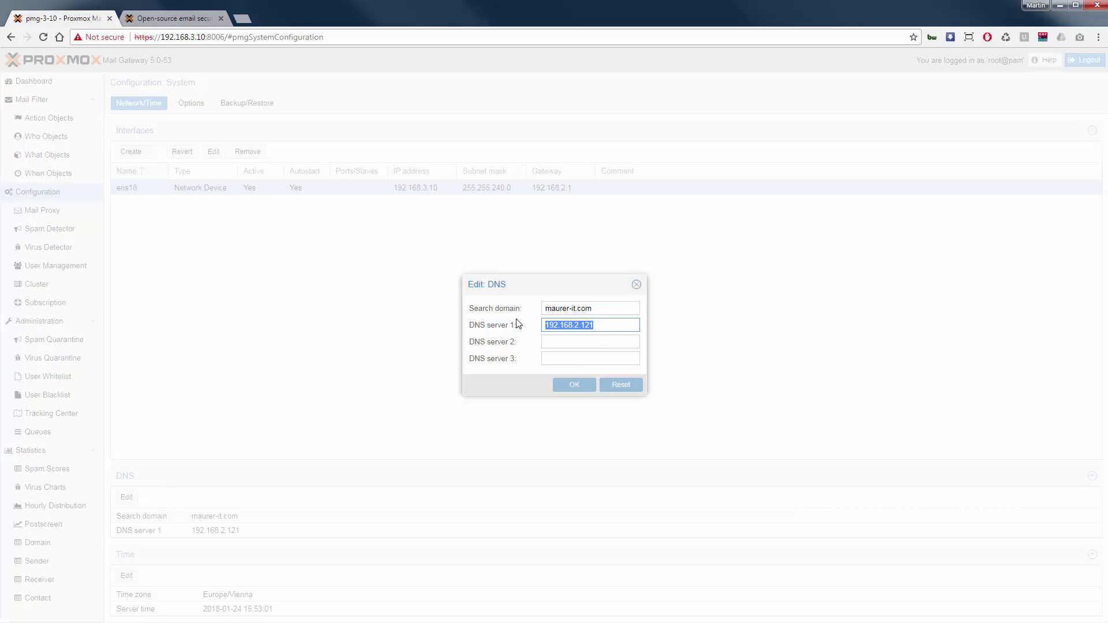
{"action": "left_click", "coordinate": [548, 342]}
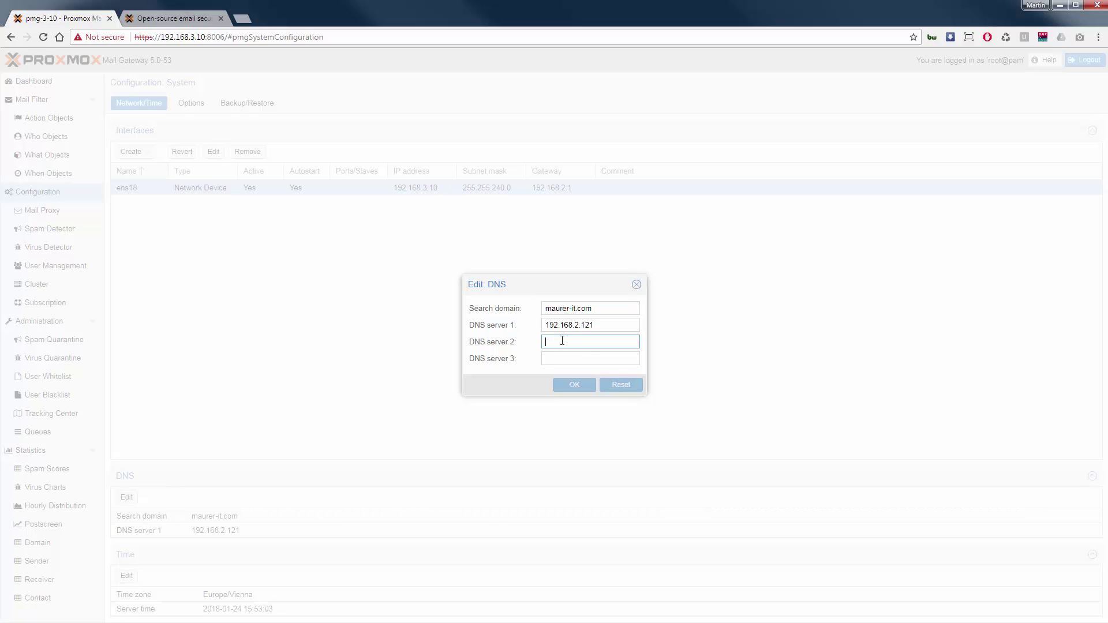
{"action": "key", "text": "ctrl+v"}
{"action": "left_click_drag", "start_coordinate": [596, 341], "coordinate": [599, 341]}
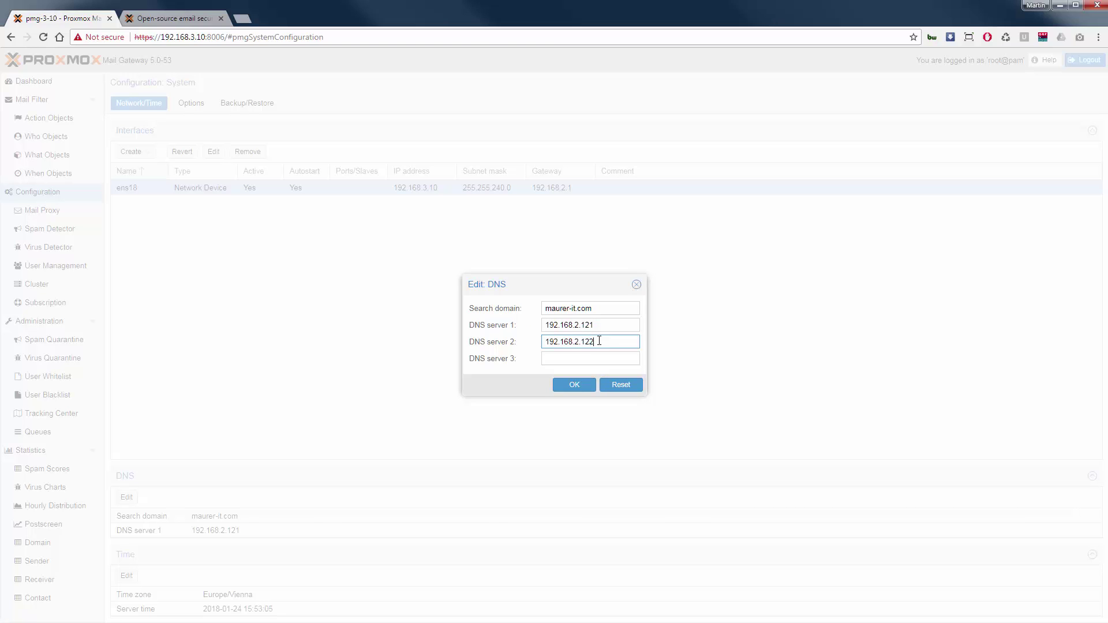
{"action": "left_click", "coordinate": [584, 390]}
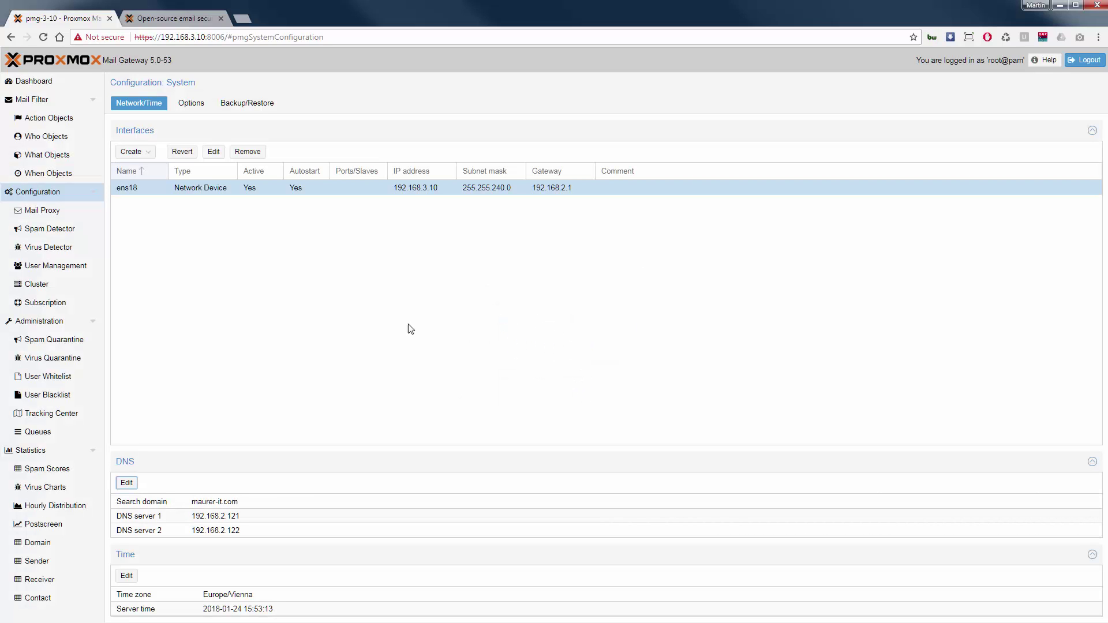
Change the mail proxy Default Relay from none to 192.168.3.100.
{"action": "left_click", "coordinate": [62, 215]}
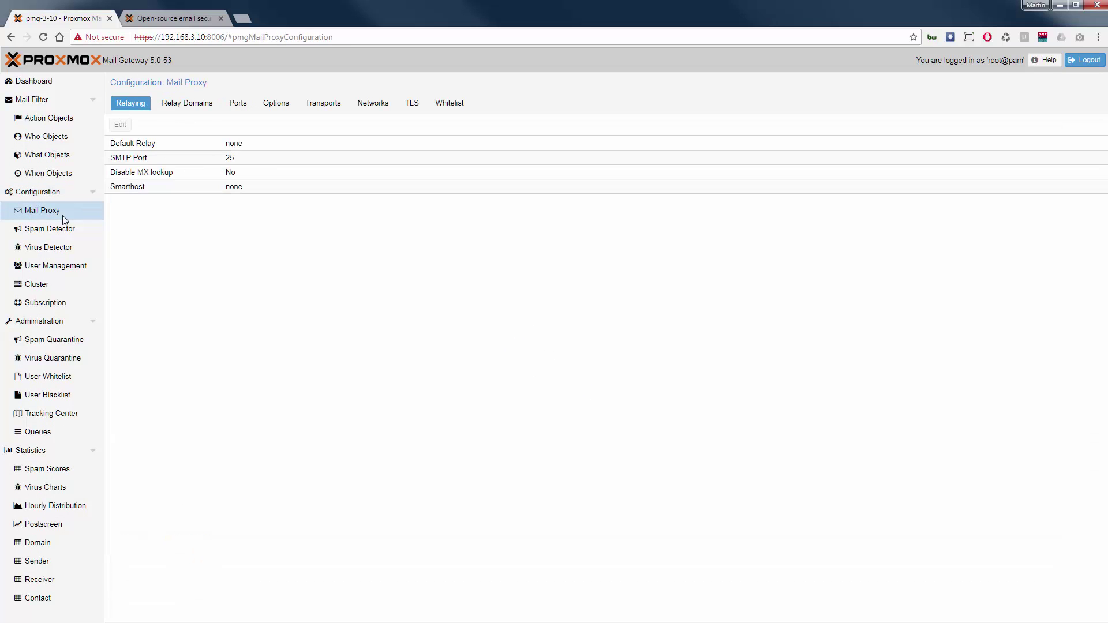
{"action": "left_click", "coordinate": [242, 148]}
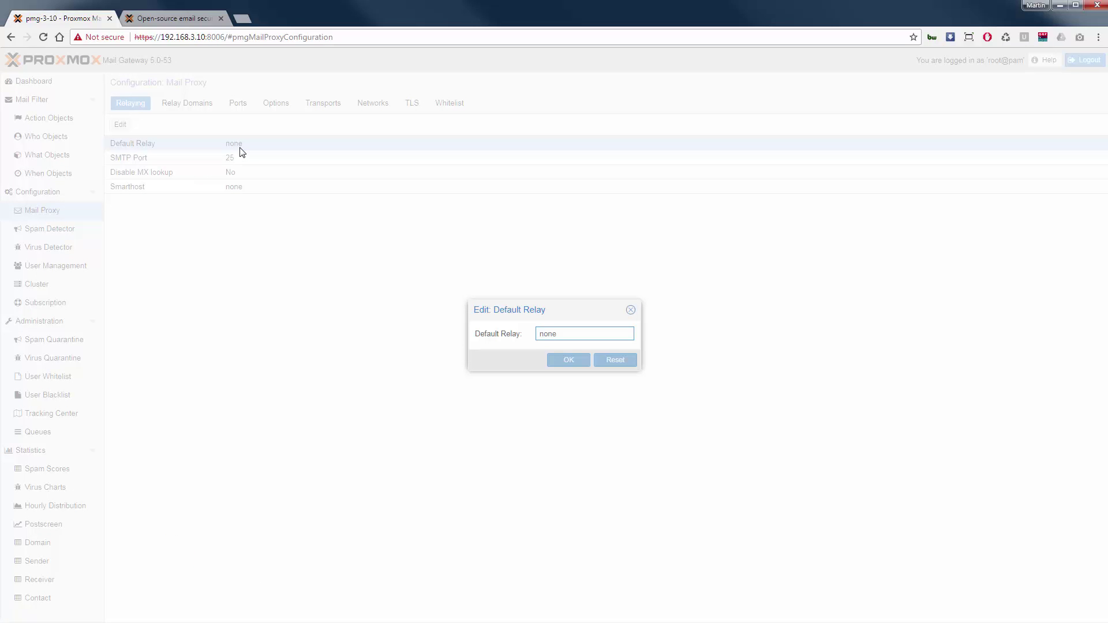
{"action": "type", "text": "192.168.3.100"}
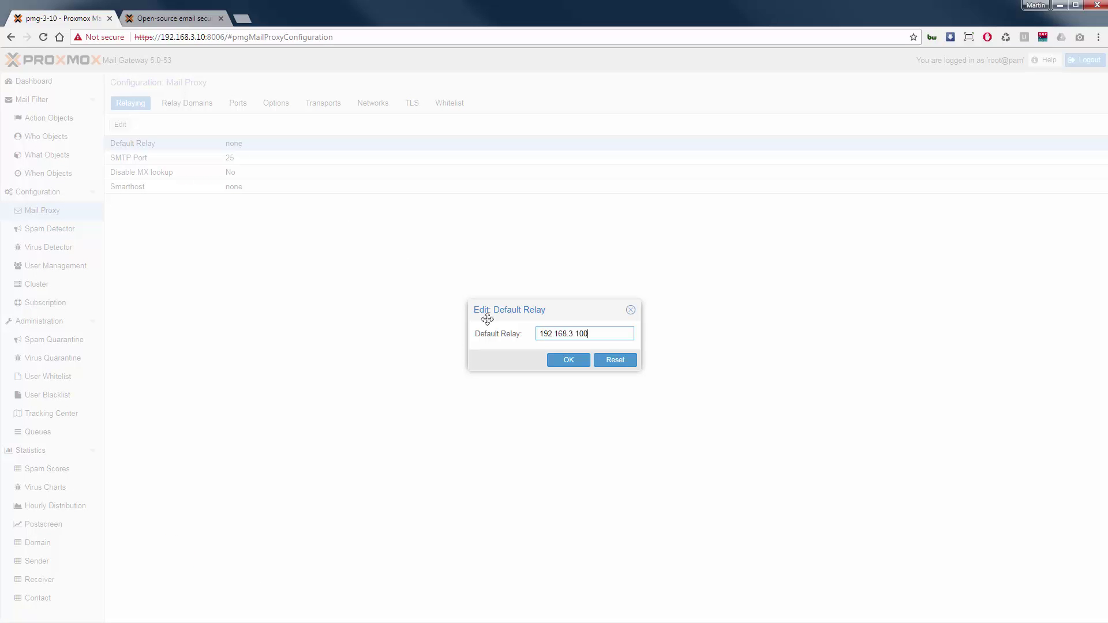
{"action": "left_click", "coordinate": [568, 361]}
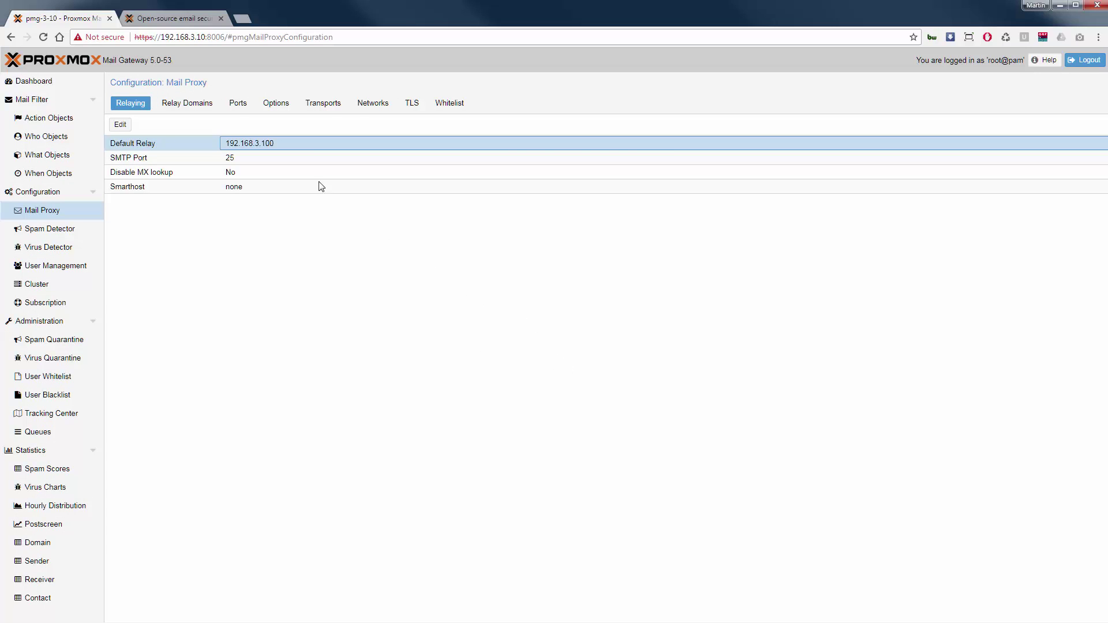
Add relay domain proxmox.com with comment 'just a test'.
{"action": "left_click", "coordinate": [188, 109]}
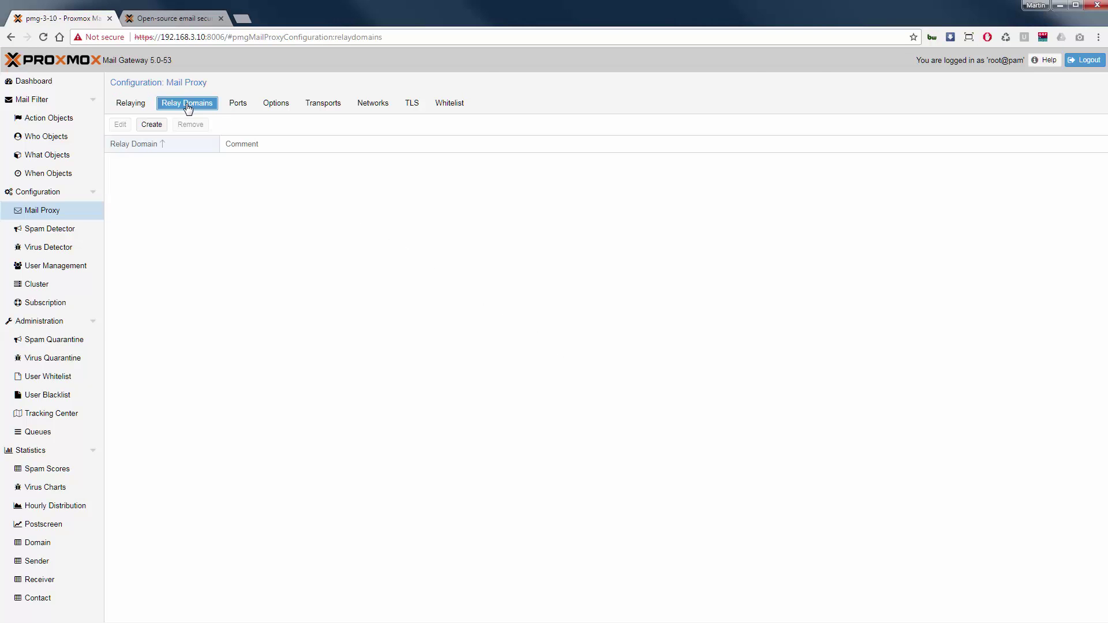
{"action": "left_click", "coordinate": [156, 130]}
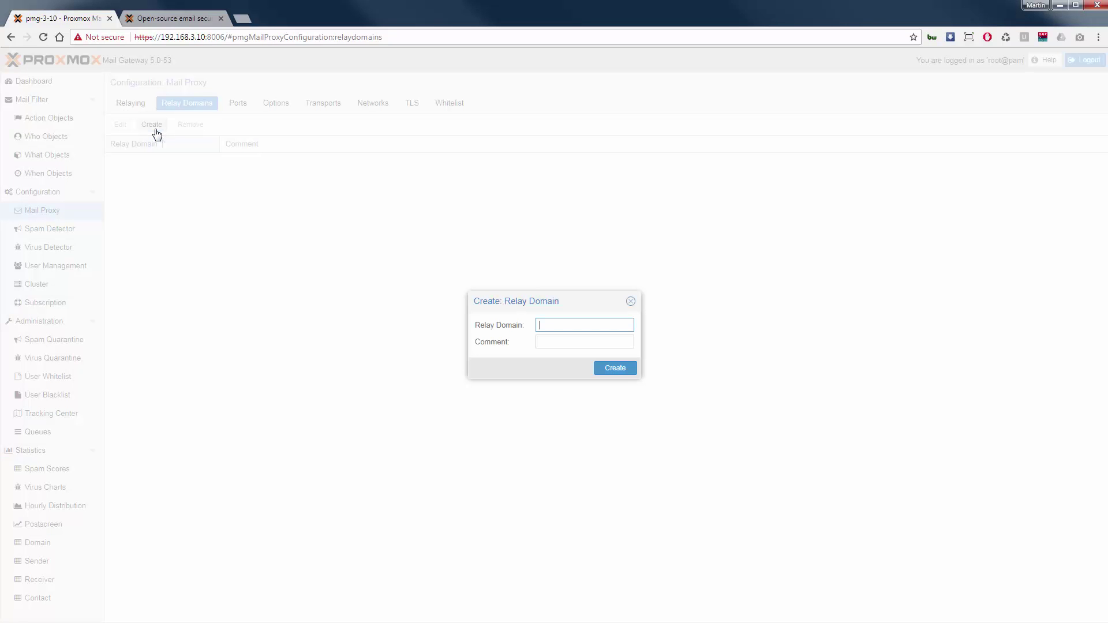
{"action": "type", "text": "proxmox.com"}
{"action": "key", "text": "Tab"}
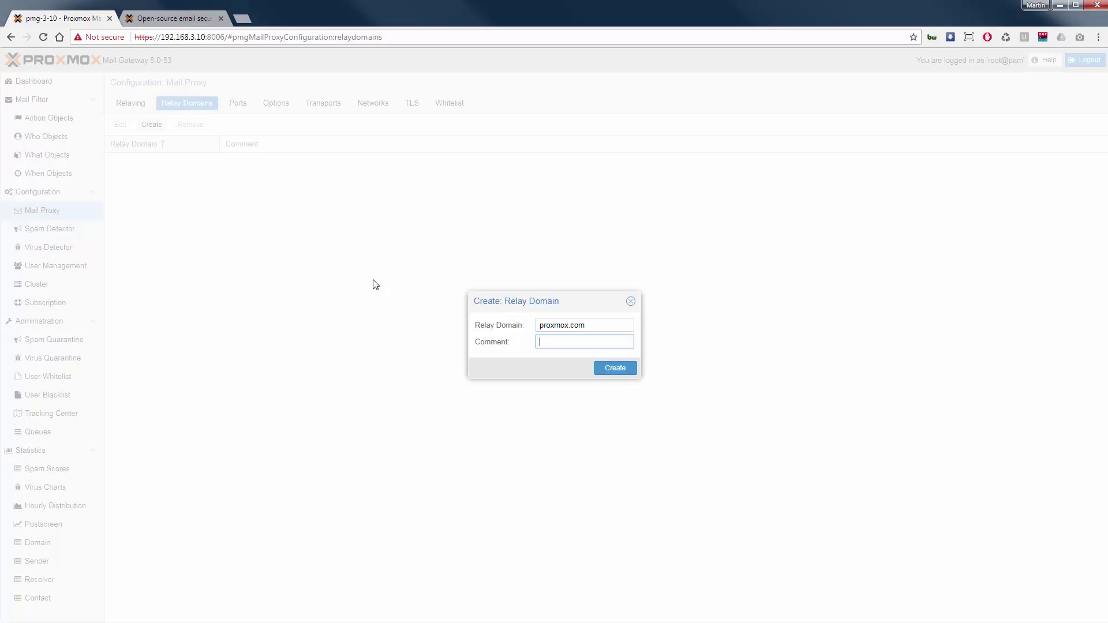
{"action": "type", "text": "just a test"}
{"action": "left_click", "coordinate": [616, 370]}
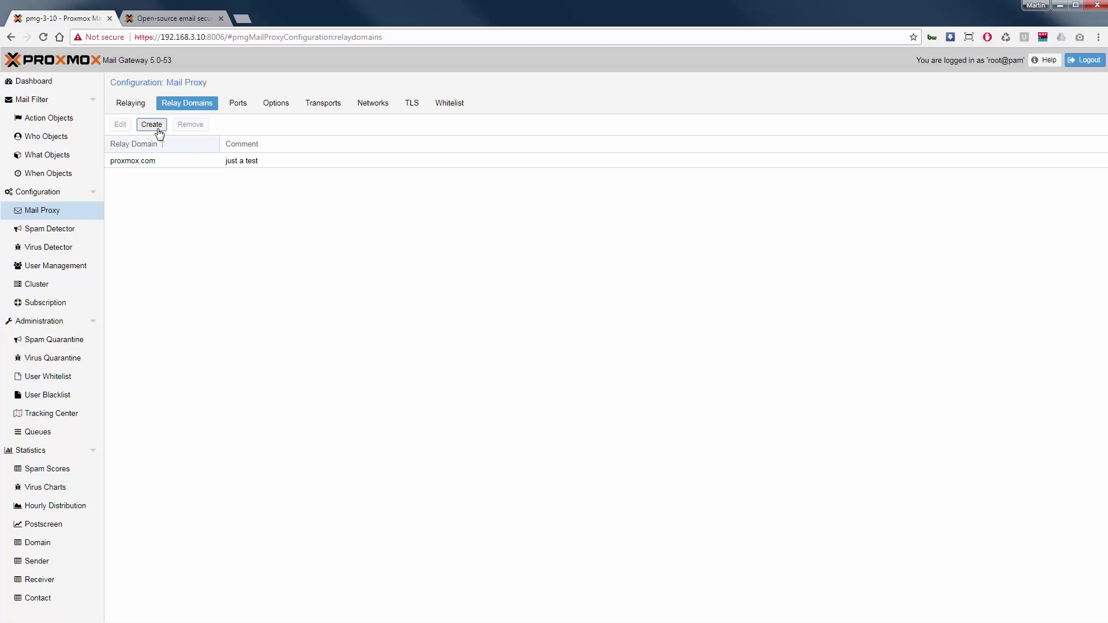
Add relay domain proxmox.org with comment 'just a demo', then view the port settings.
{"action": "left_click", "coordinate": [159, 132]}
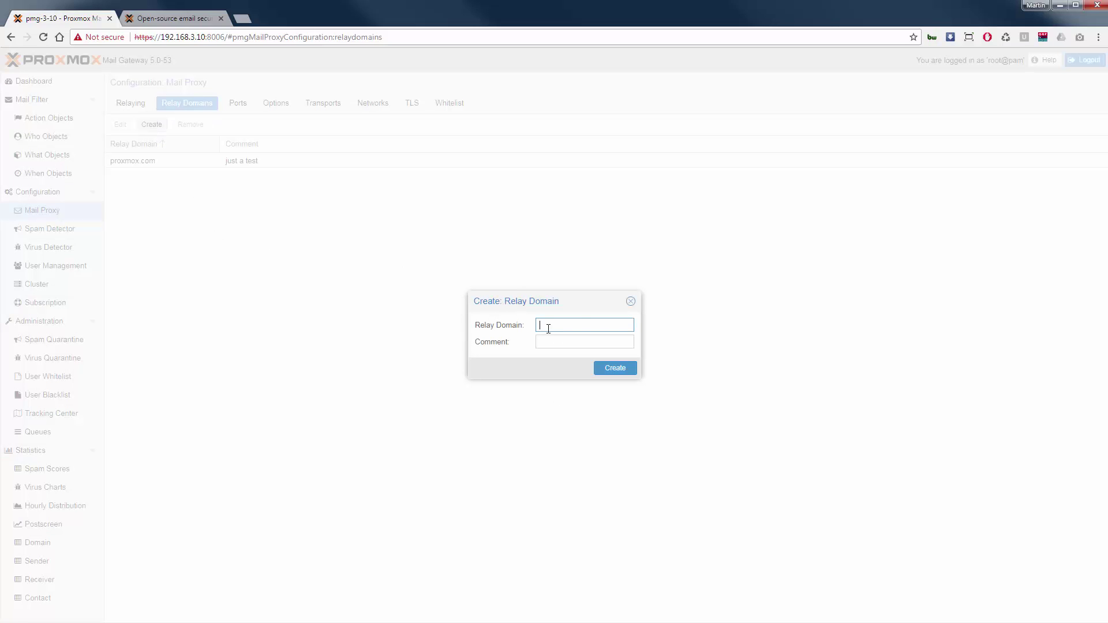
{"action": "type", "text": "proxmox.org"}
{"action": "left_click", "coordinate": [542, 340]}
{"action": "type", "text": "just a demo"}
{"action": "left_click", "coordinate": [613, 374]}
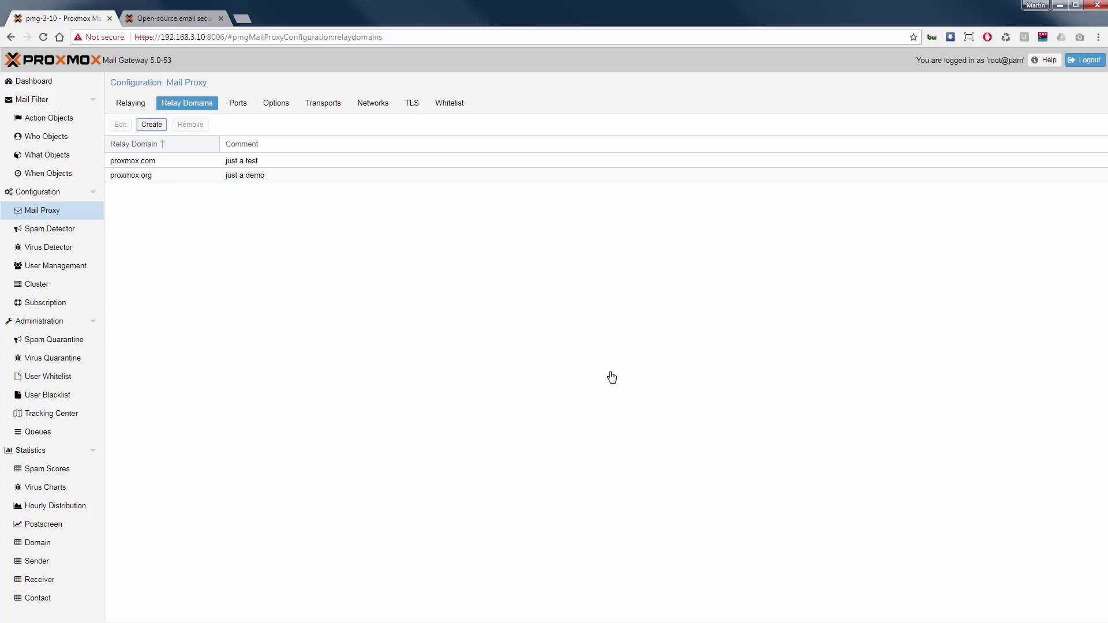
{"action": "left_click", "coordinate": [245, 107]}
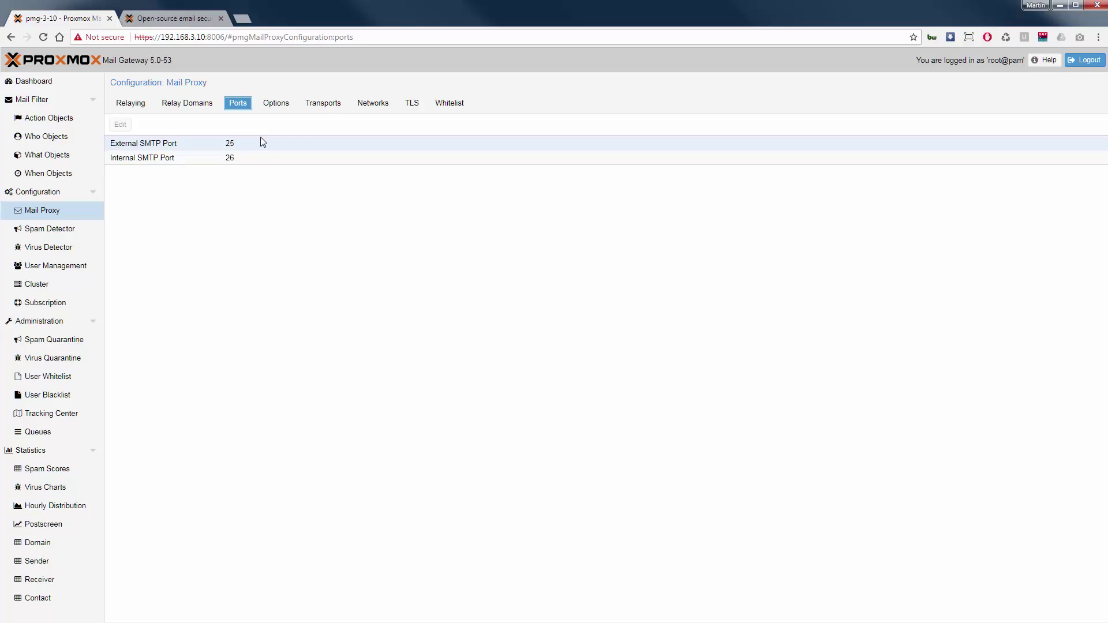
Switch from the port settings to the Mail Proxy Options list.
{"action": "left_click", "coordinate": [276, 103]}
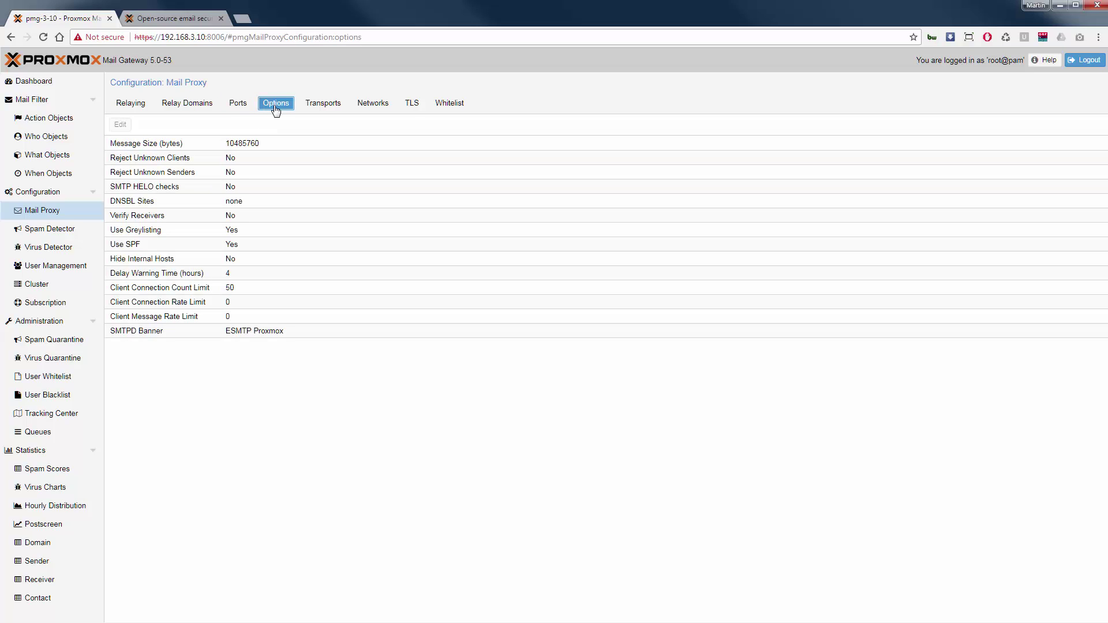
Set DNSBL Sites to b.barracudacentral.org,zen.spamhaus.org.
{"action": "left_click", "coordinate": [176, 200]}
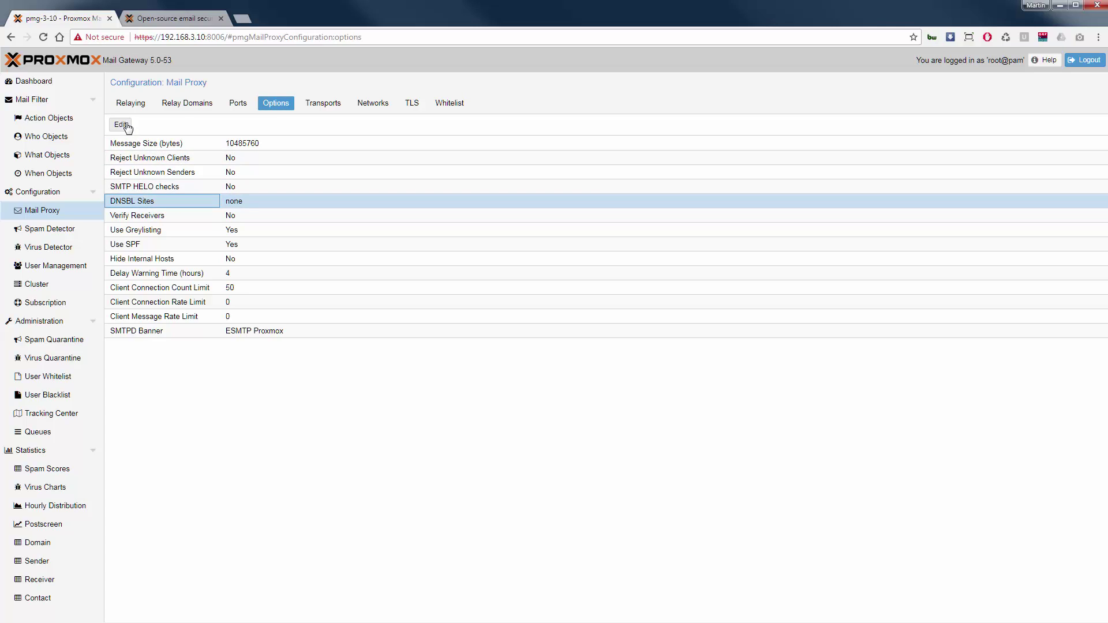
{"action": "left_click", "coordinate": [121, 124]}
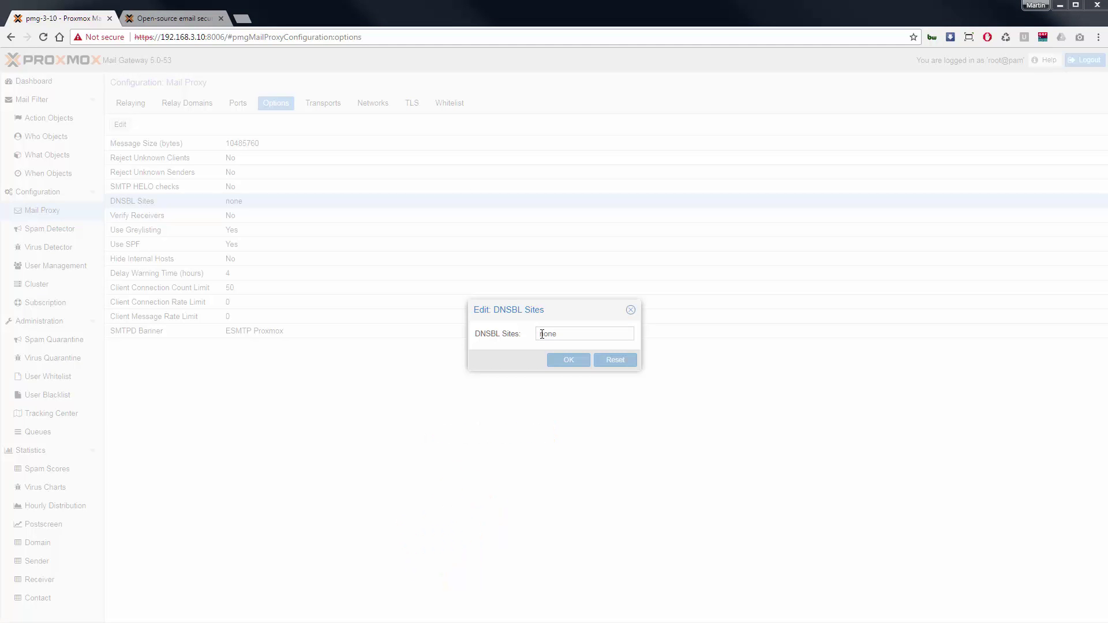
{"action": "left_click", "coordinate": [542, 335]}
{"action": "key", "text": "ctrl+v"}
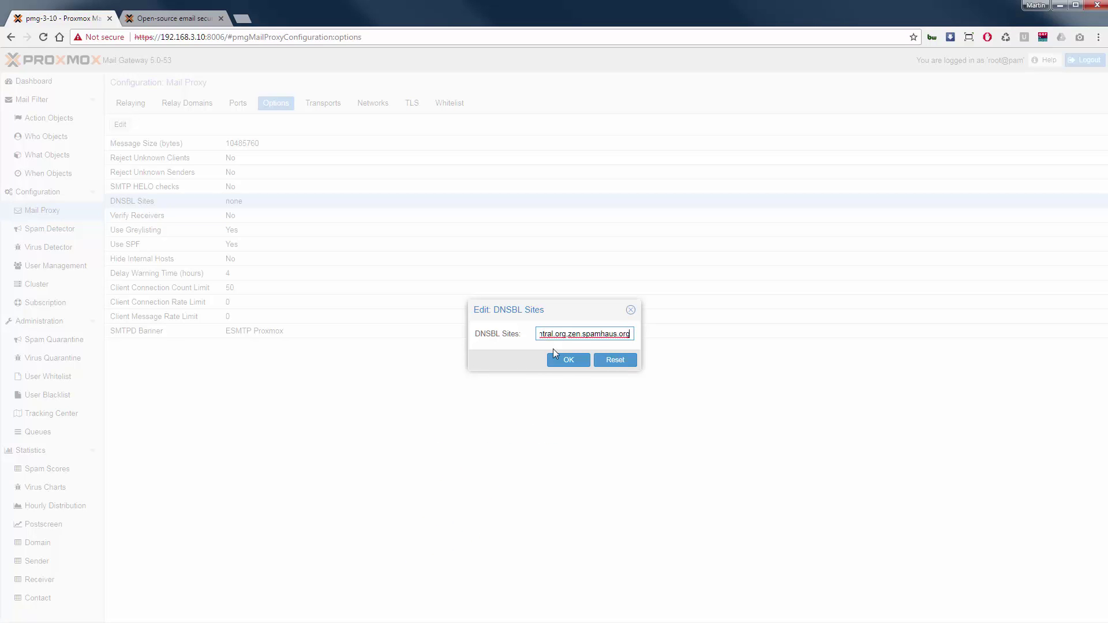
{"action": "left_click", "coordinate": [568, 361]}
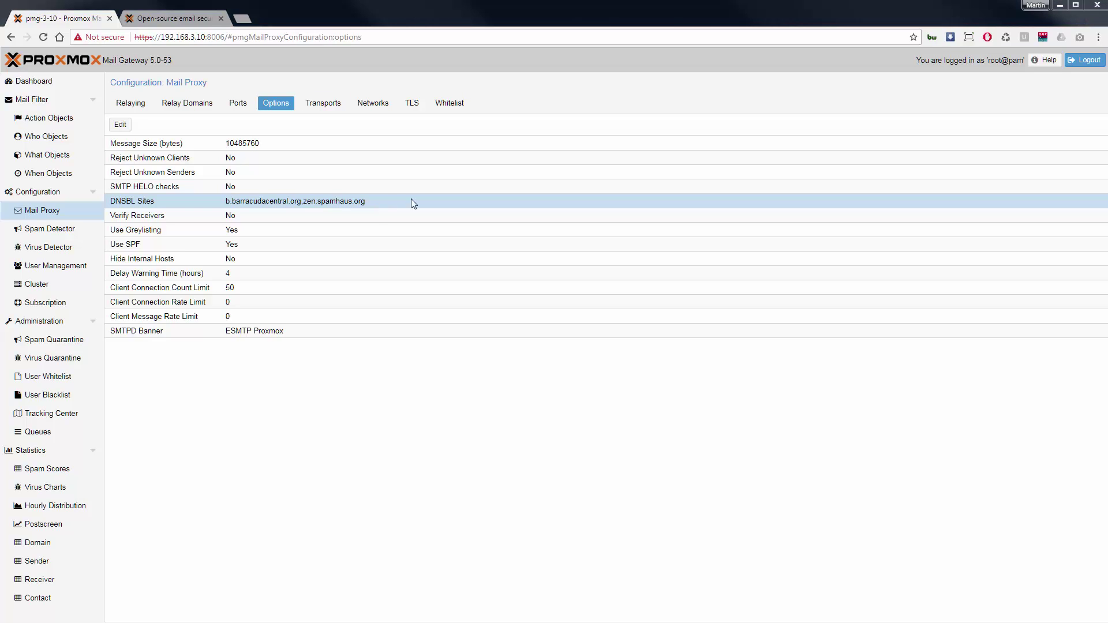
Remove the Block action from the Virus Alert mail filter rule.
{"action": "left_click", "coordinate": [48, 105]}
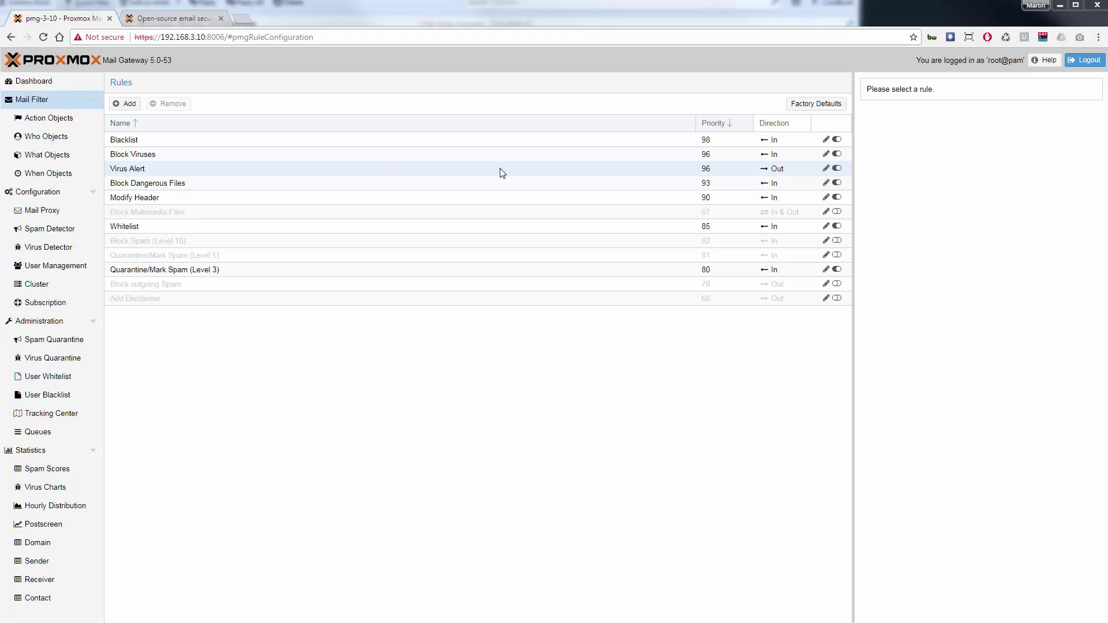
{"action": "left_click", "coordinate": [502, 172]}
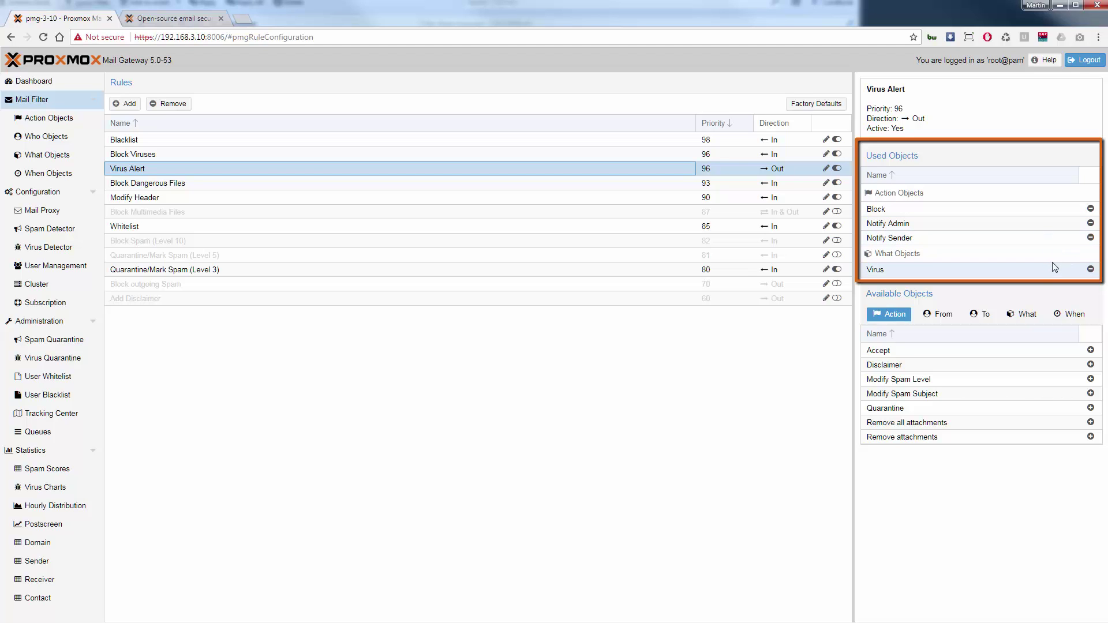
{"action": "left_click", "coordinate": [1091, 209]}
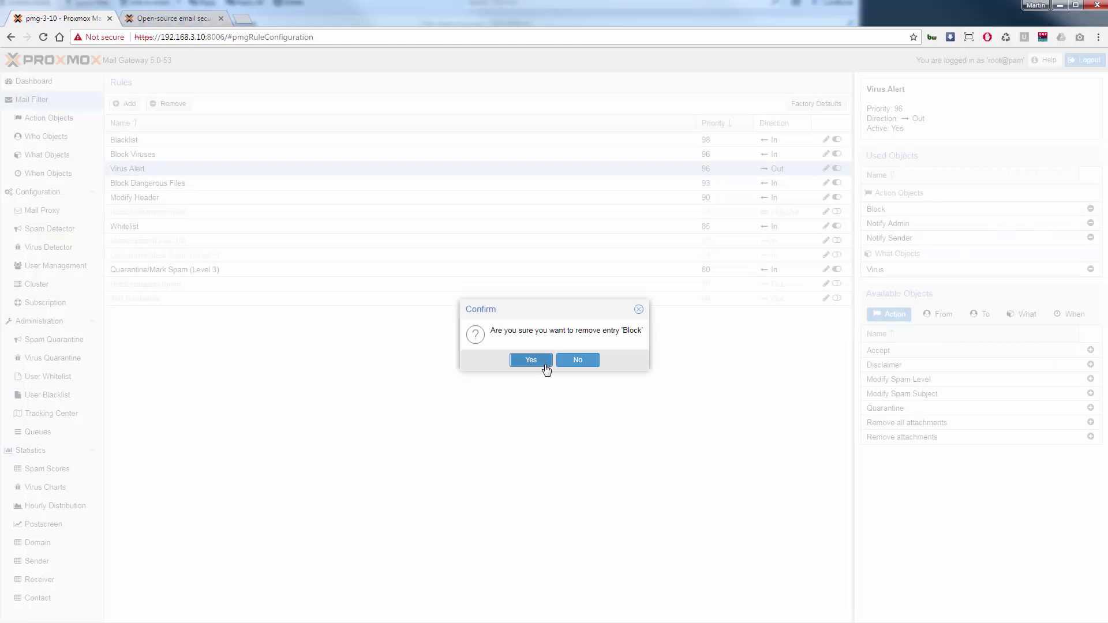
{"action": "left_click", "coordinate": [543, 363]}
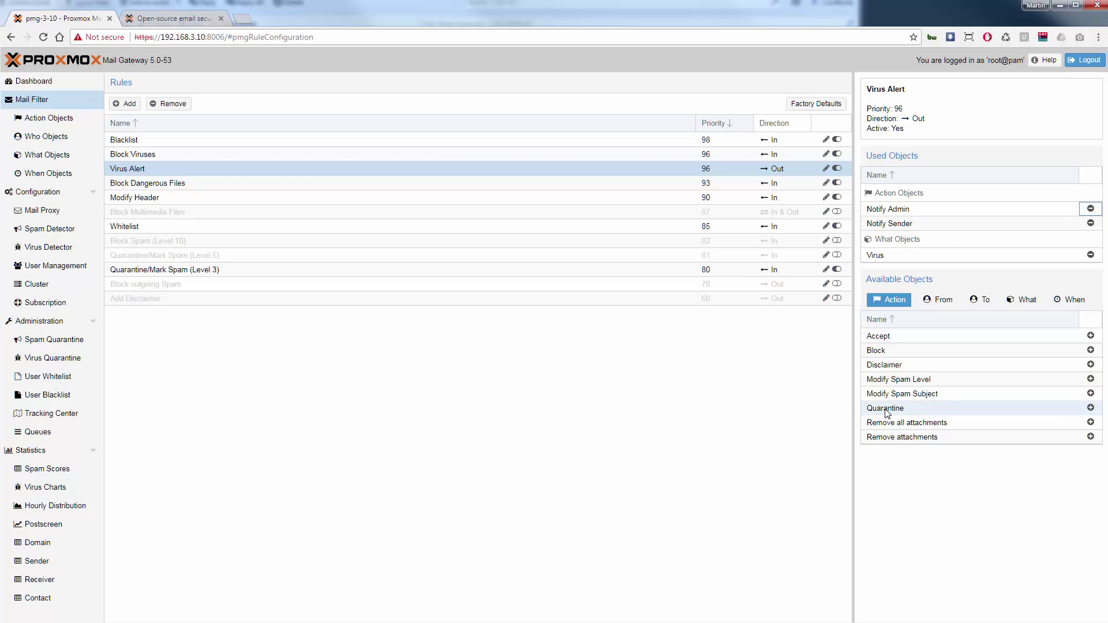
Add Quarantine to the Virus Alert rule's actions and switch the rule off and on again.
{"action": "left_click_drag", "start_coordinate": [887, 414], "coordinate": [914, 235]}
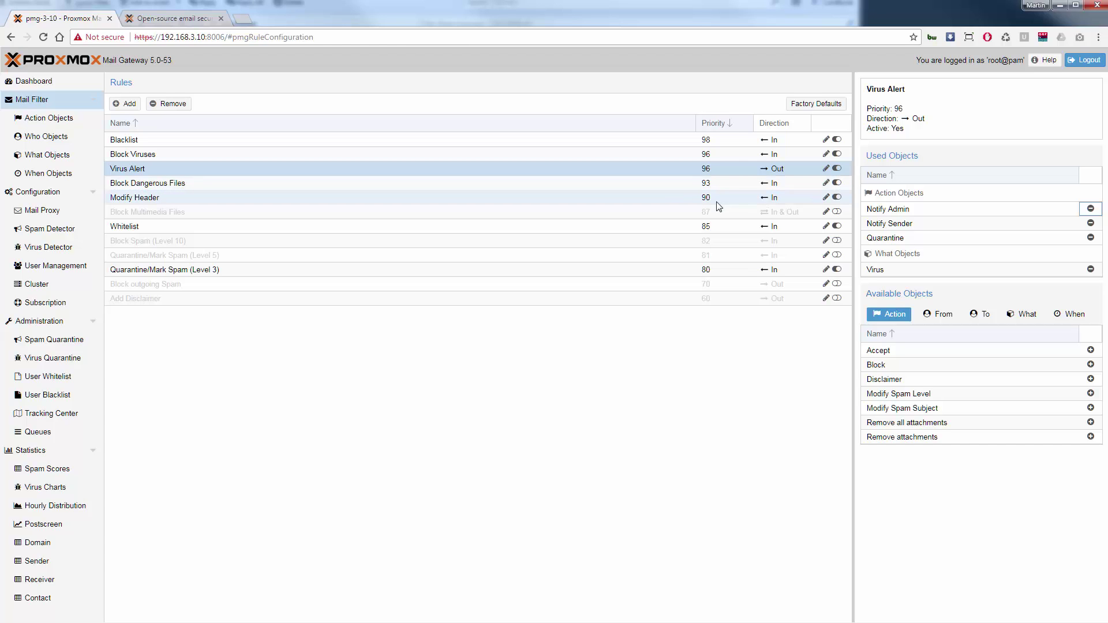
{"action": "left_click", "coordinate": [838, 168]}
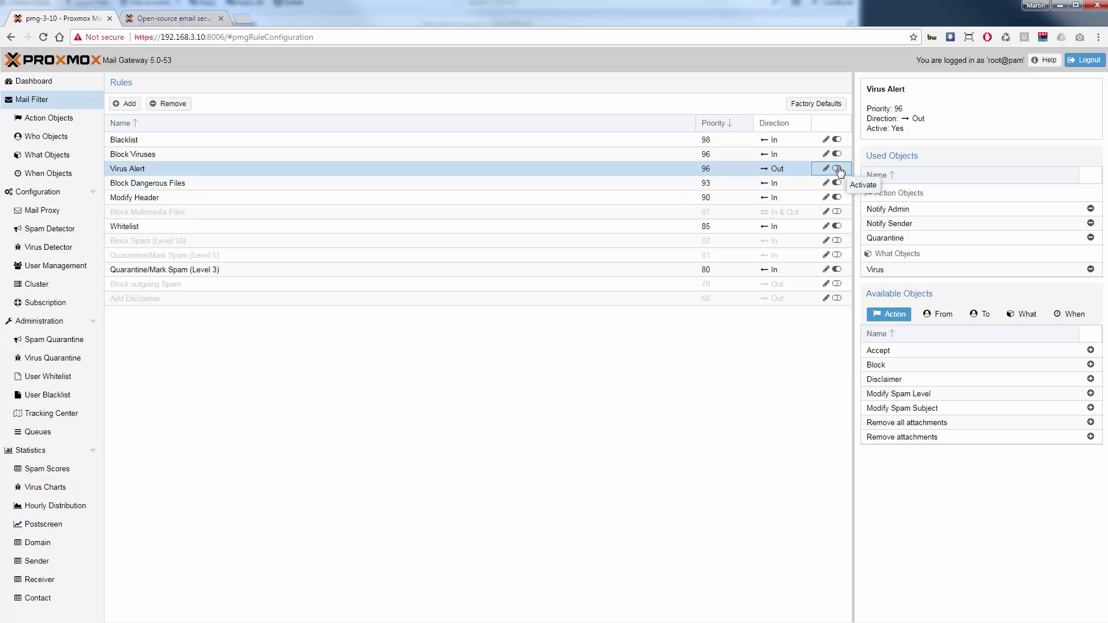
{"action": "left_click", "coordinate": [837, 168]}
Run a Tracking Center message search, which returns no data in database.
{"action": "left_click", "coordinate": [70, 416]}
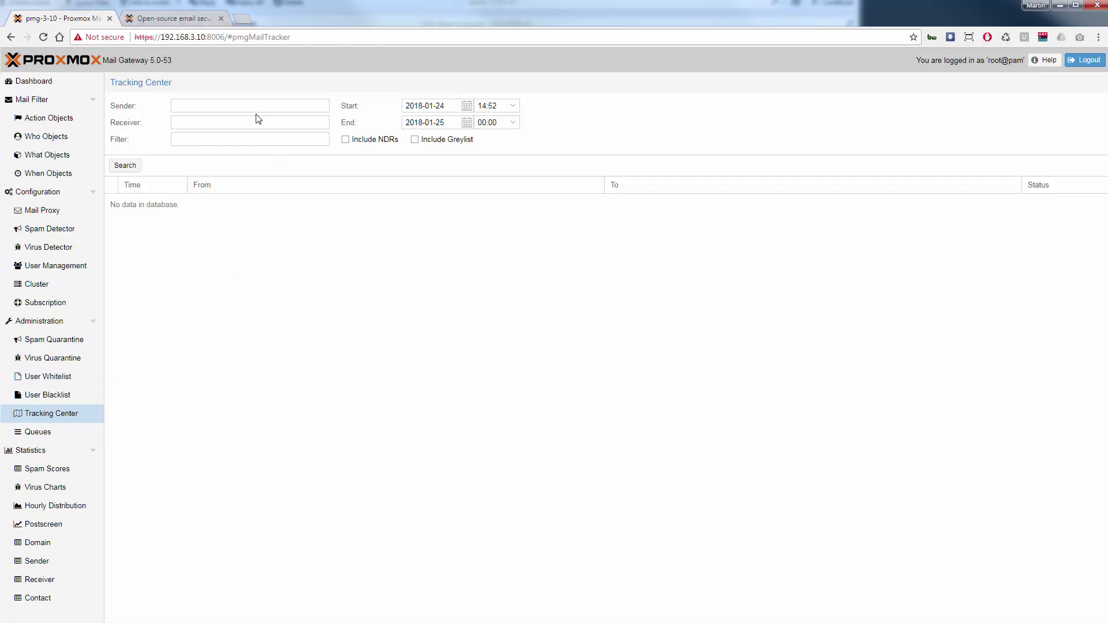
{"action": "left_click", "coordinate": [128, 166]}
Upload the subscription key to activate a 1-year trial, then view the Administration status charts.
{"action": "left_click", "coordinate": [64, 302]}
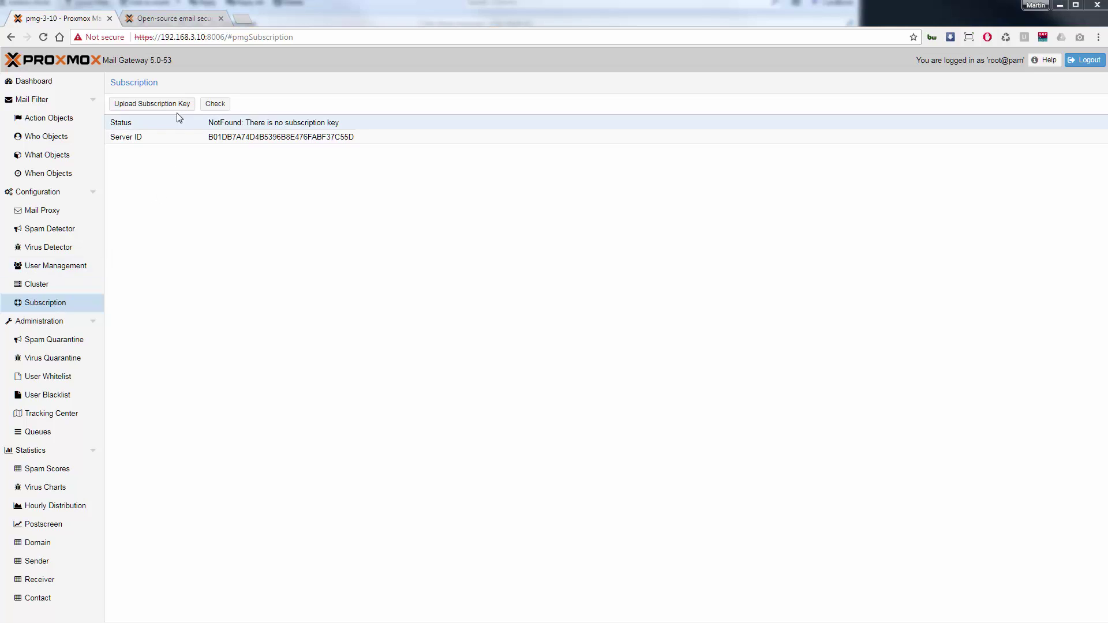
{"action": "left_click", "coordinate": [178, 109]}
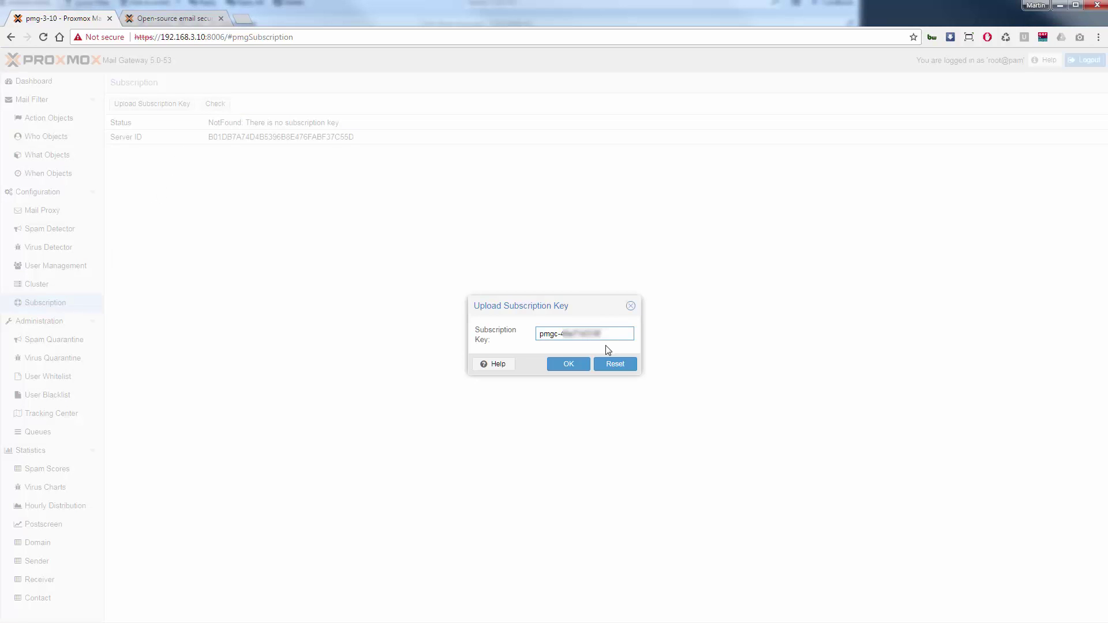
{"action": "left_click", "coordinate": [580, 368]}
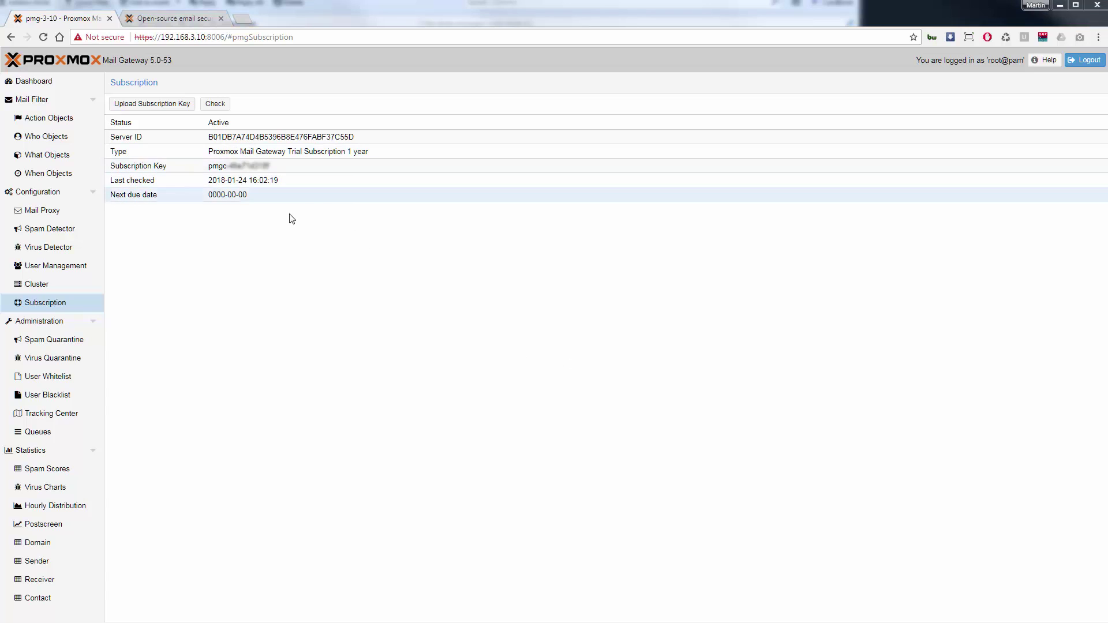
{"action": "left_click", "coordinate": [53, 325]}
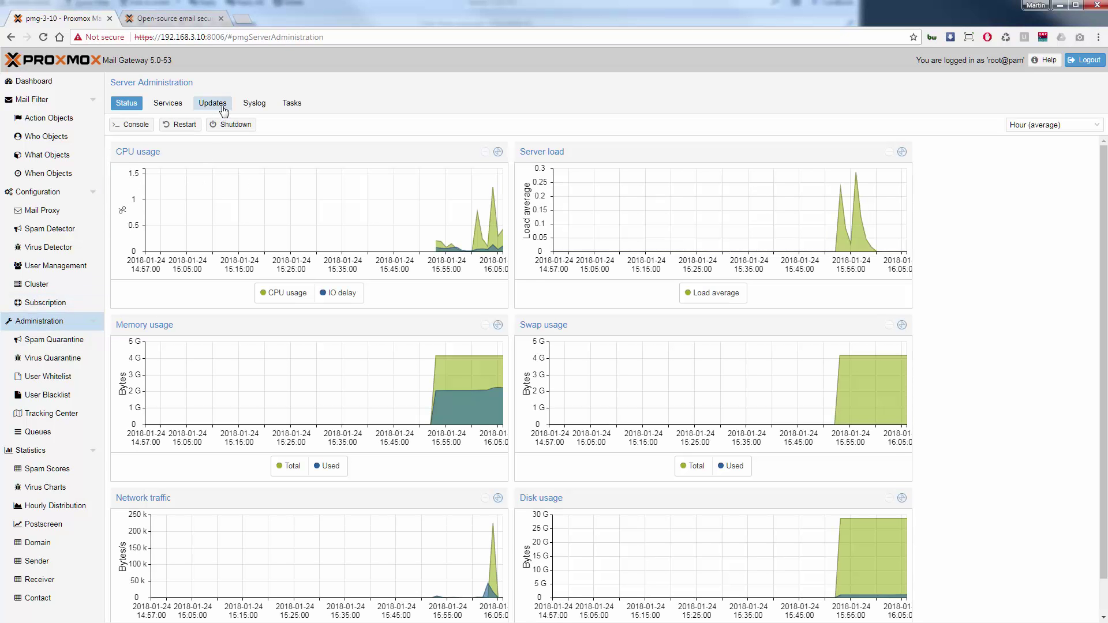
Refresh the package lists from the repositories on the Updates page.
{"action": "left_click", "coordinate": [223, 110]}
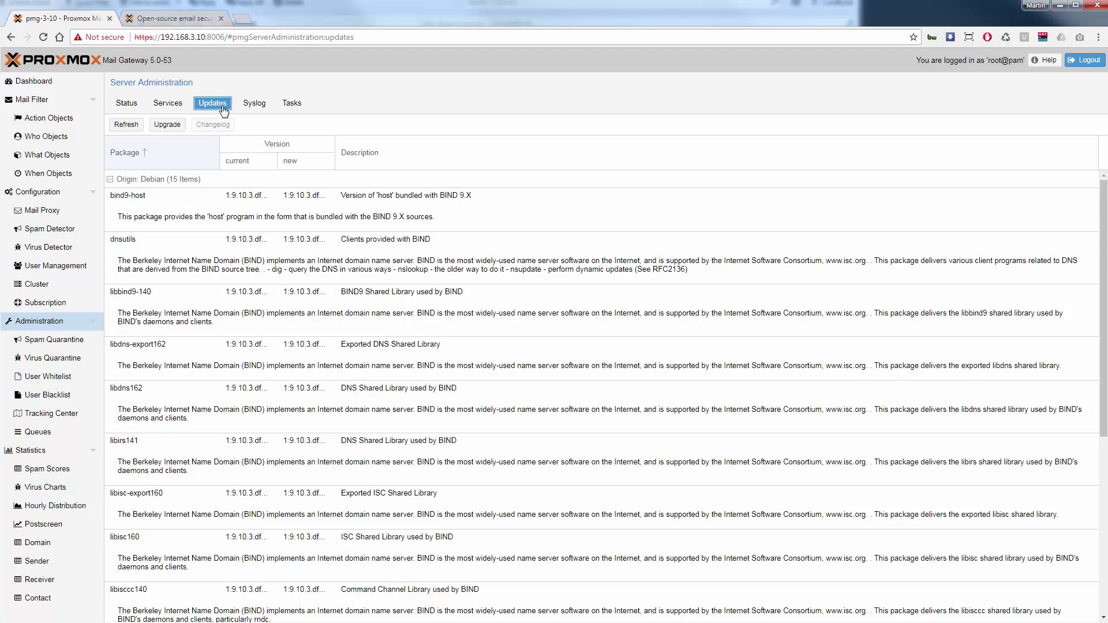
{"action": "left_click", "coordinate": [129, 126]}
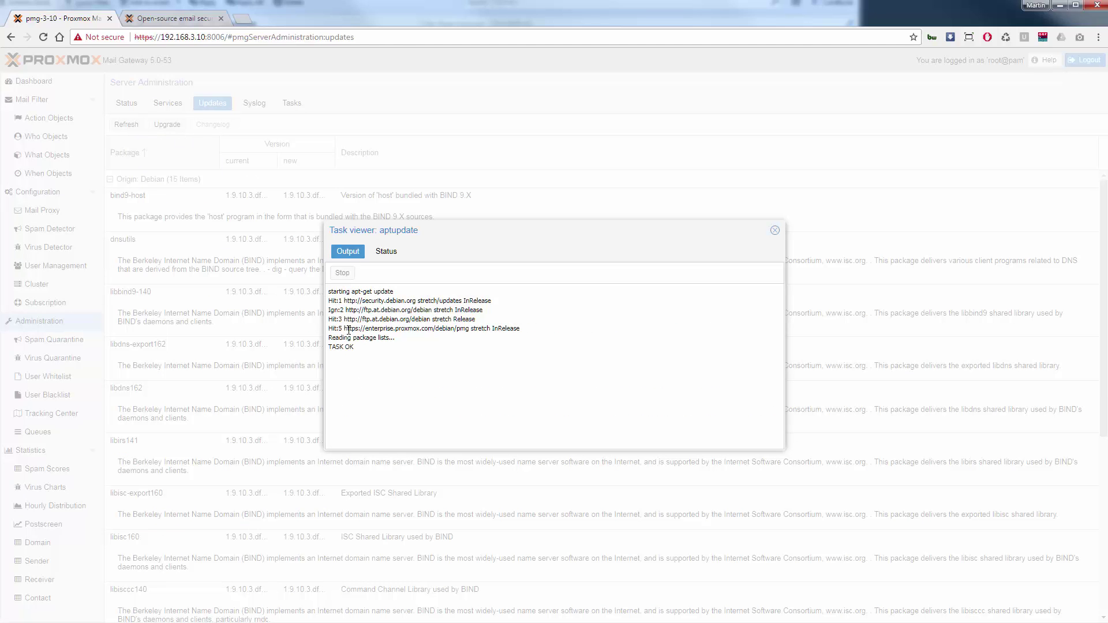
{"action": "left_click_drag", "start_coordinate": [345, 330], "coordinate": [523, 332]}
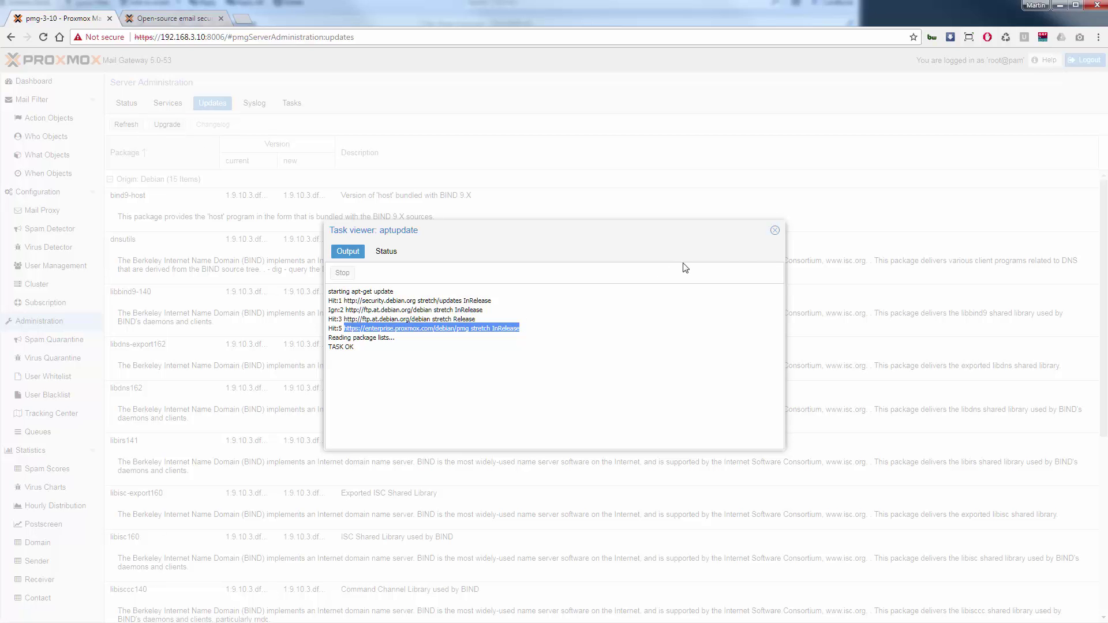
{"action": "left_click", "coordinate": [775, 233]}
{"action": "scroll", "coordinate": [297, 234], "scroll_direction": "down", "scroll_amount": 5}
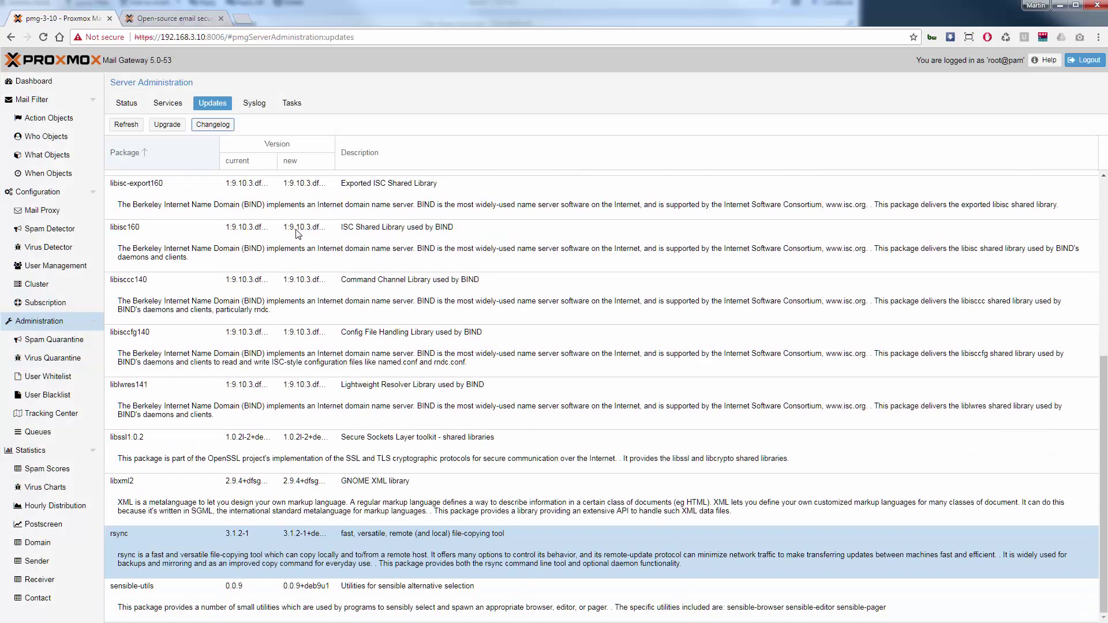
Review the rsync changelog, then launch the upgrade of all pending packages.
{"action": "left_click", "coordinate": [241, 540]}
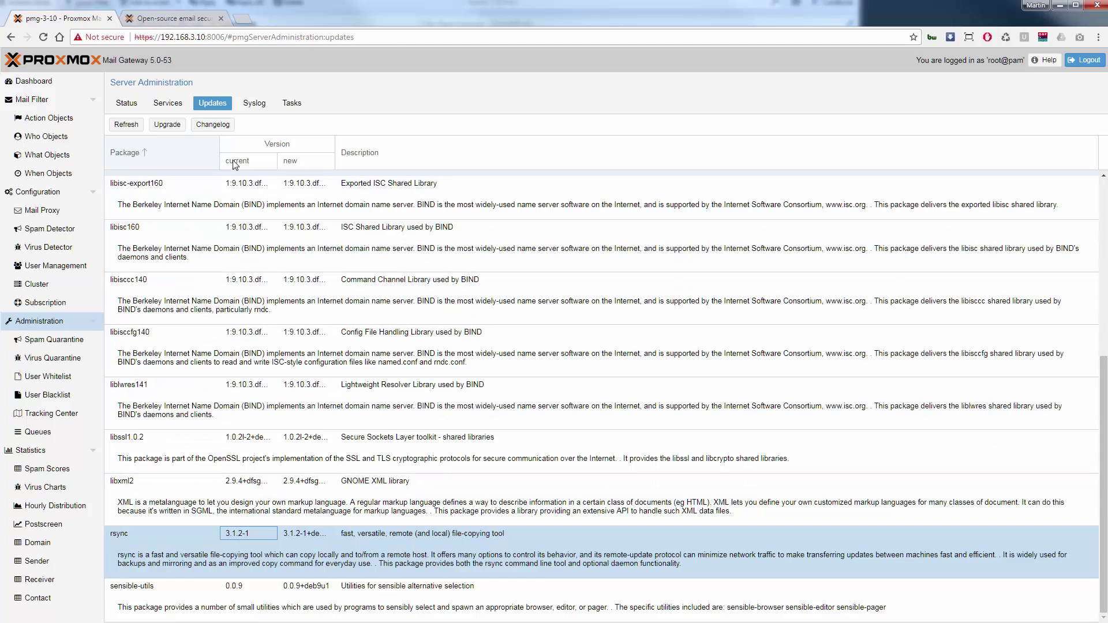
{"action": "left_click", "coordinate": [229, 126]}
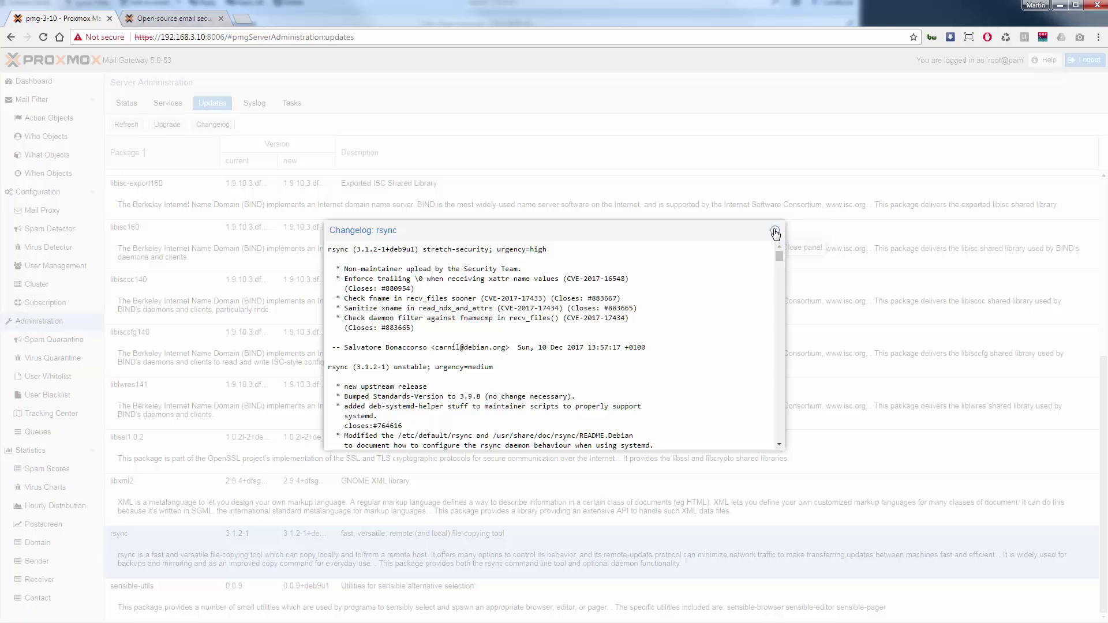
{"action": "left_click", "coordinate": [773, 230]}
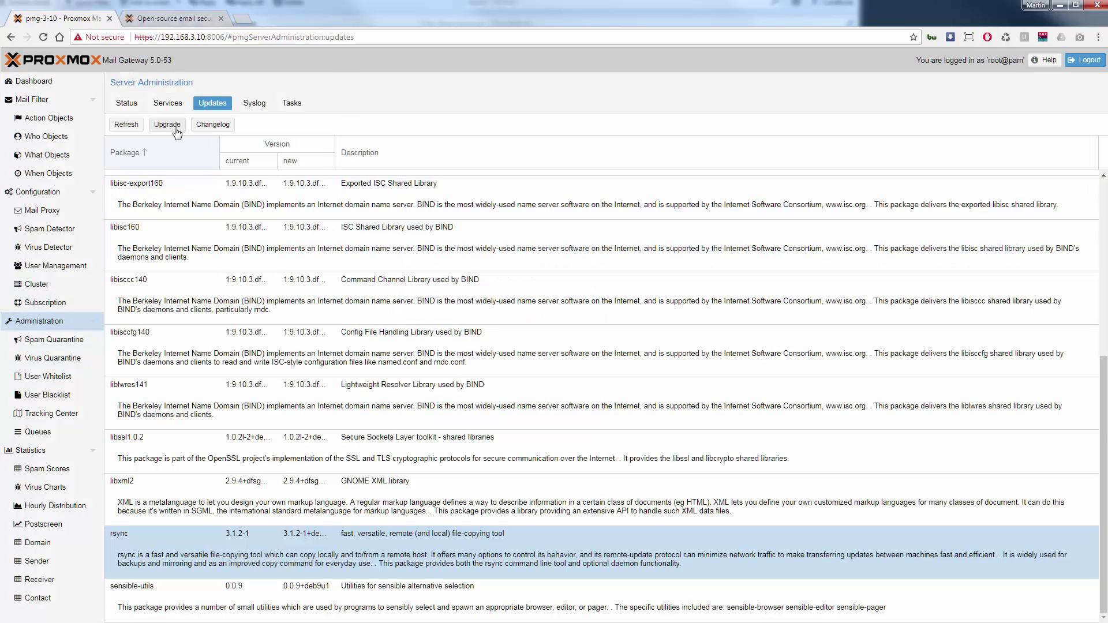
{"action": "left_click", "coordinate": [176, 129]}
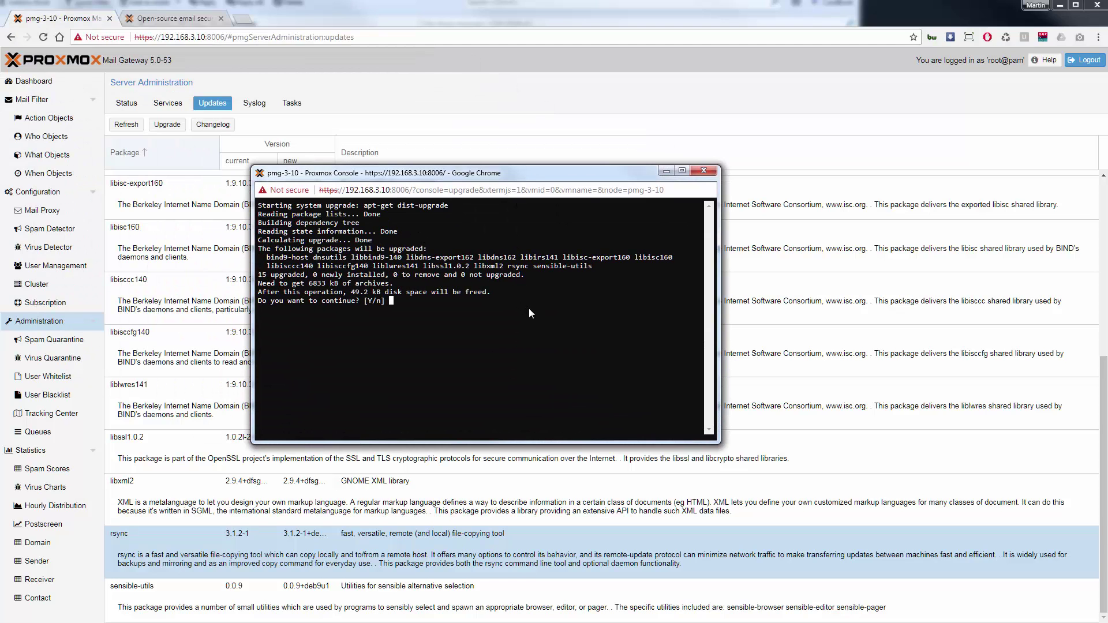
Confirm the 15-package upgrade, close the finished console, and return to the Status tab.
{"action": "key", "text": "Return"}
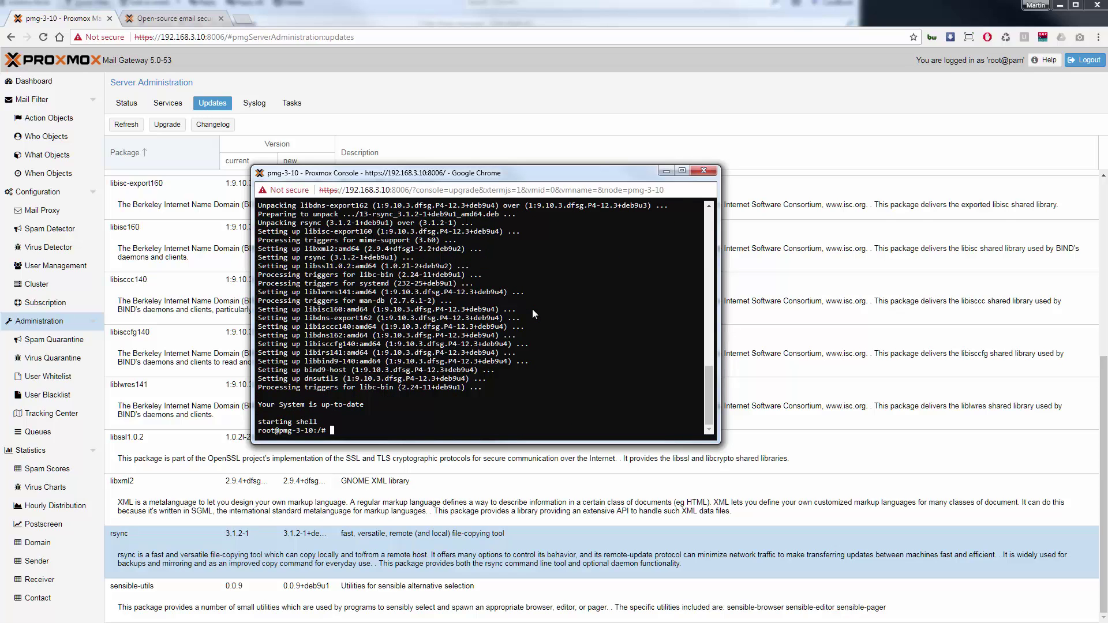
{"action": "left_click", "coordinate": [700, 171]}
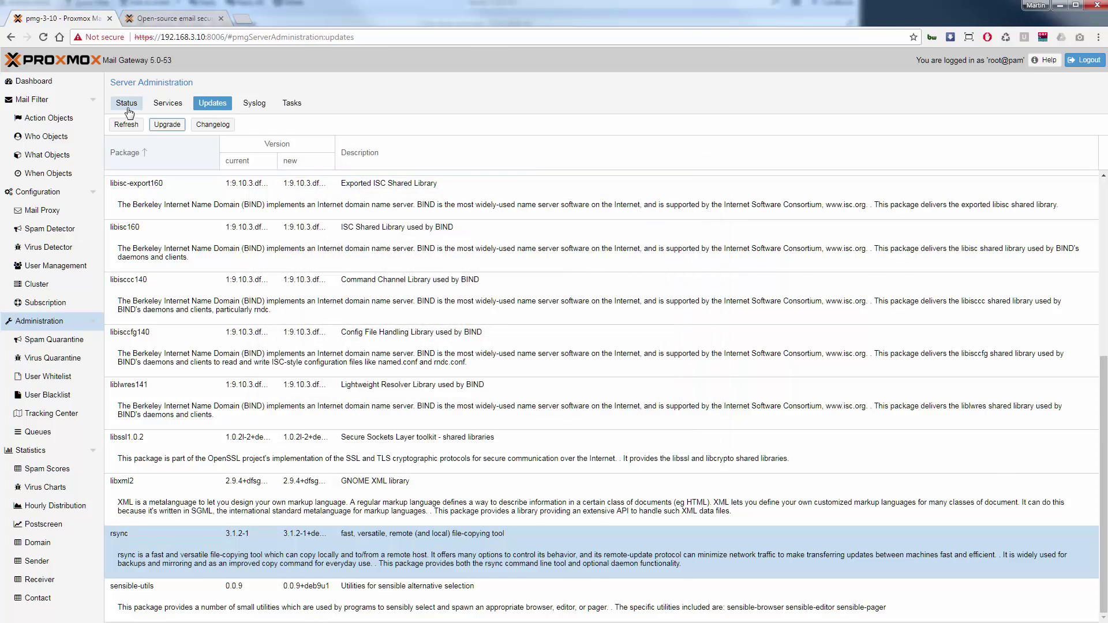
{"action": "left_click", "coordinate": [127, 103]}
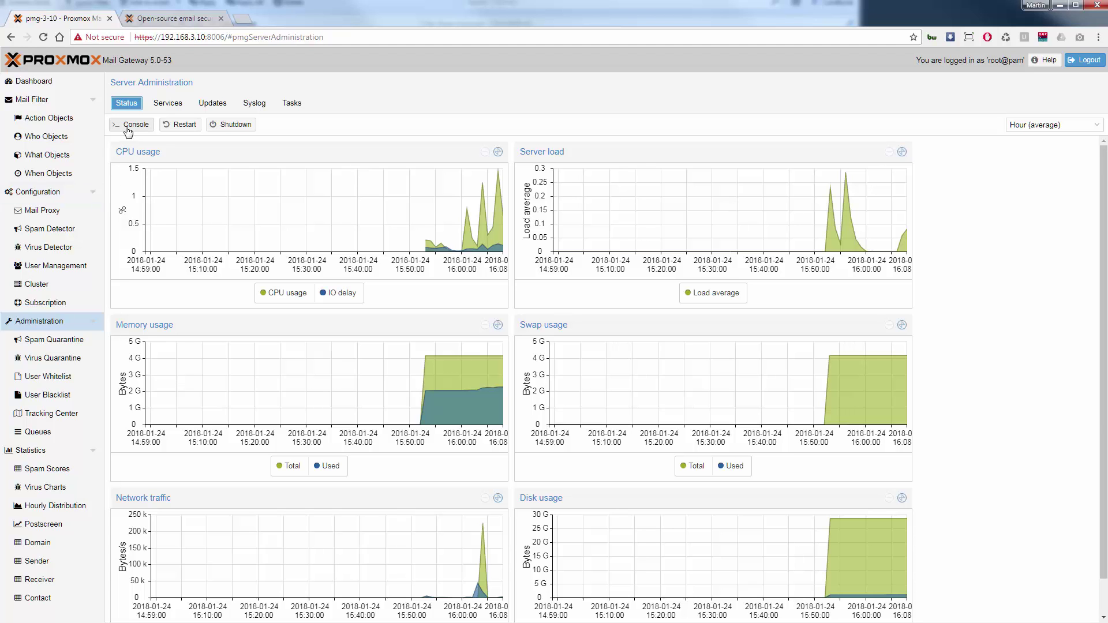
Open a server shell console and run pmgversion -v, then clear the screen.
{"action": "left_click", "coordinate": [128, 129]}
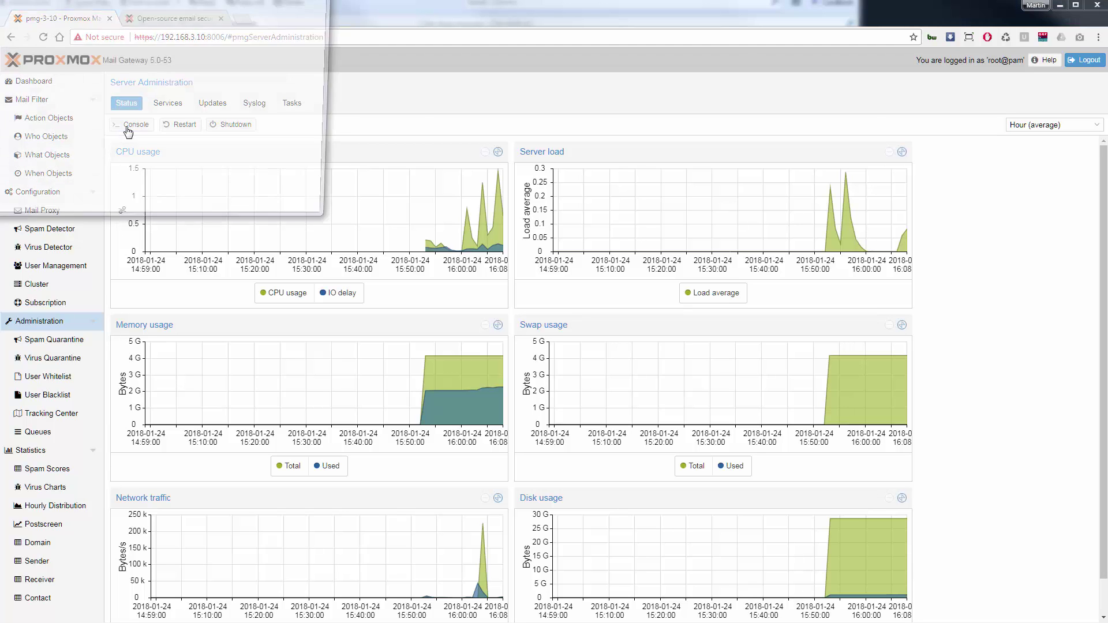
{"action": "left_click_drag", "start_coordinate": [186, 26], "coordinate": [536, 140]}
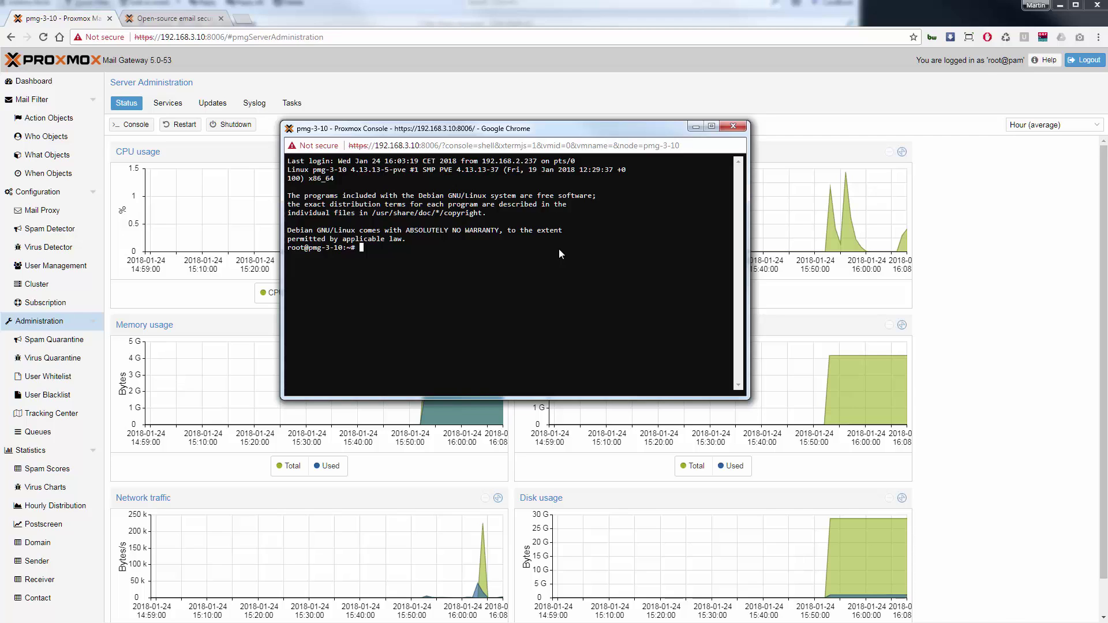
{"action": "type", "text": "pmgversion -v"}
{"action": "key", "text": "Return"}
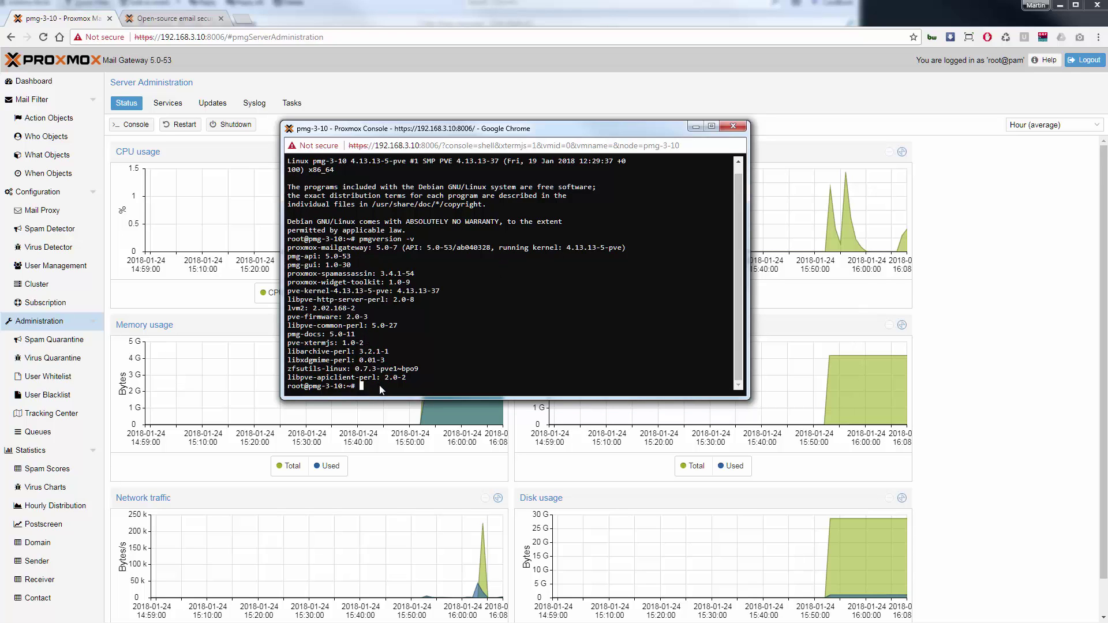
{"action": "type", "text": "clear"}
{"action": "key", "text": "Return"}
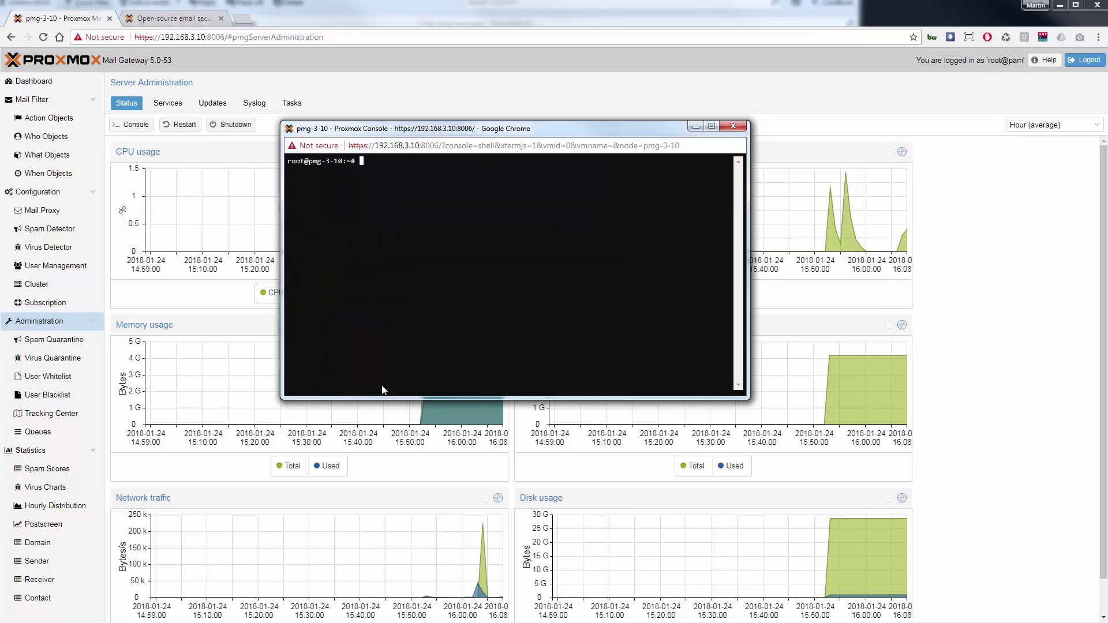
Check ZFS pool health with zpool status and disk usage with df -h, then clear.
{"action": "type", "text": "zpool status"}
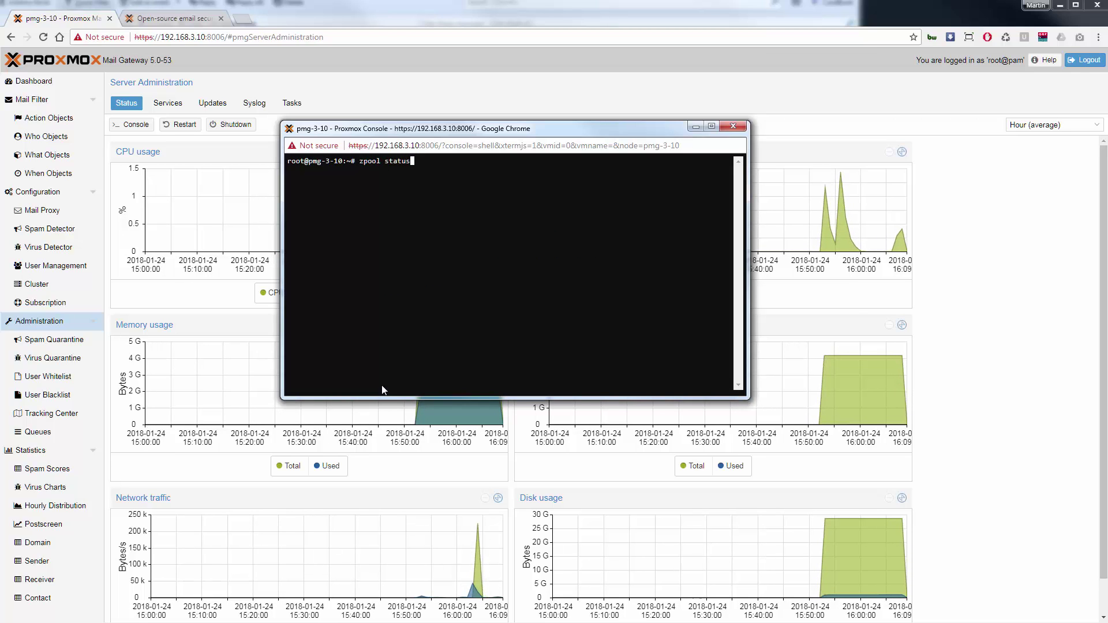
{"action": "key", "text": "Return"}
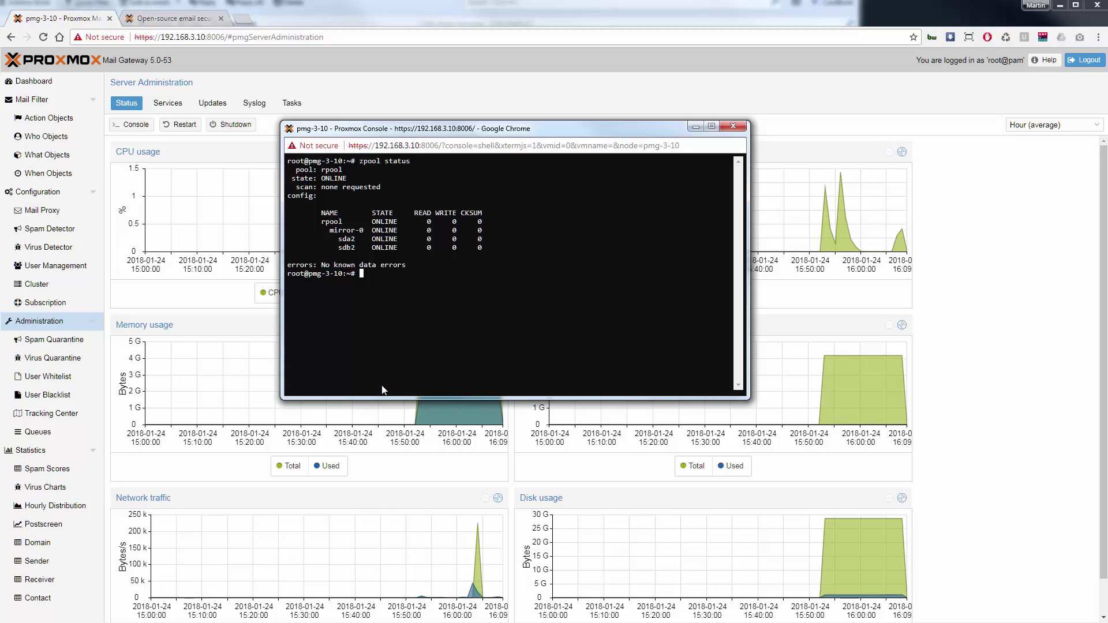
{"action": "type", "text": "df -h"}
{"action": "key", "text": "Return"}
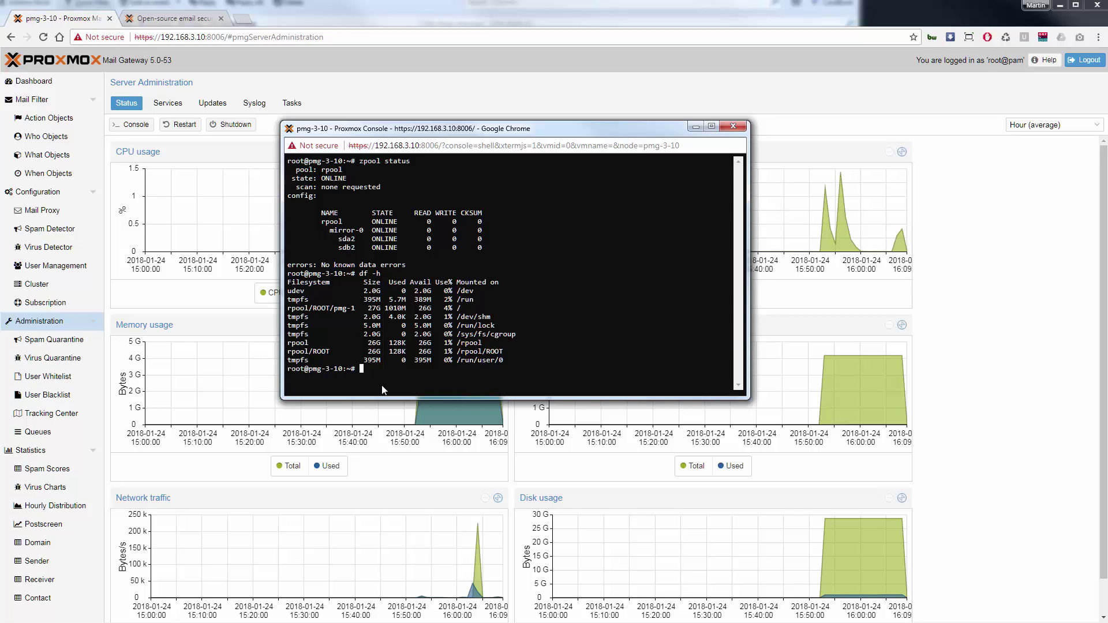
{"action": "type", "text": "clear"}
{"action": "key", "text": "Return"}
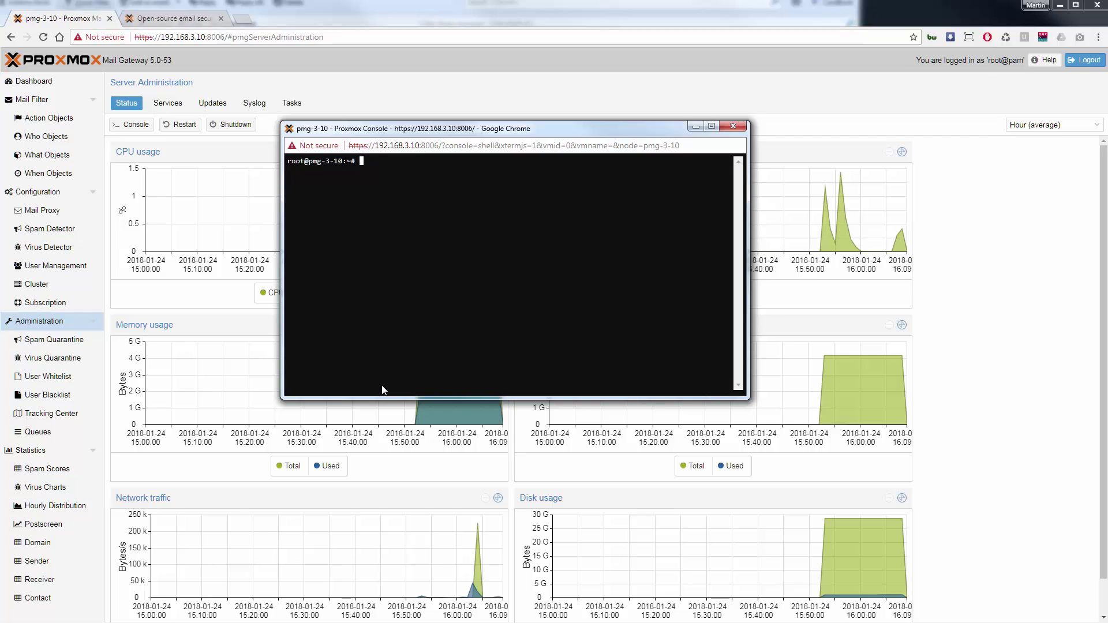
List the files in /etc/pmg and /var/lib/pmg/templates/, then clear the screen.
{"action": "type", "text": "ls /etc/pmg"}
{"action": "key", "text": "Return"}
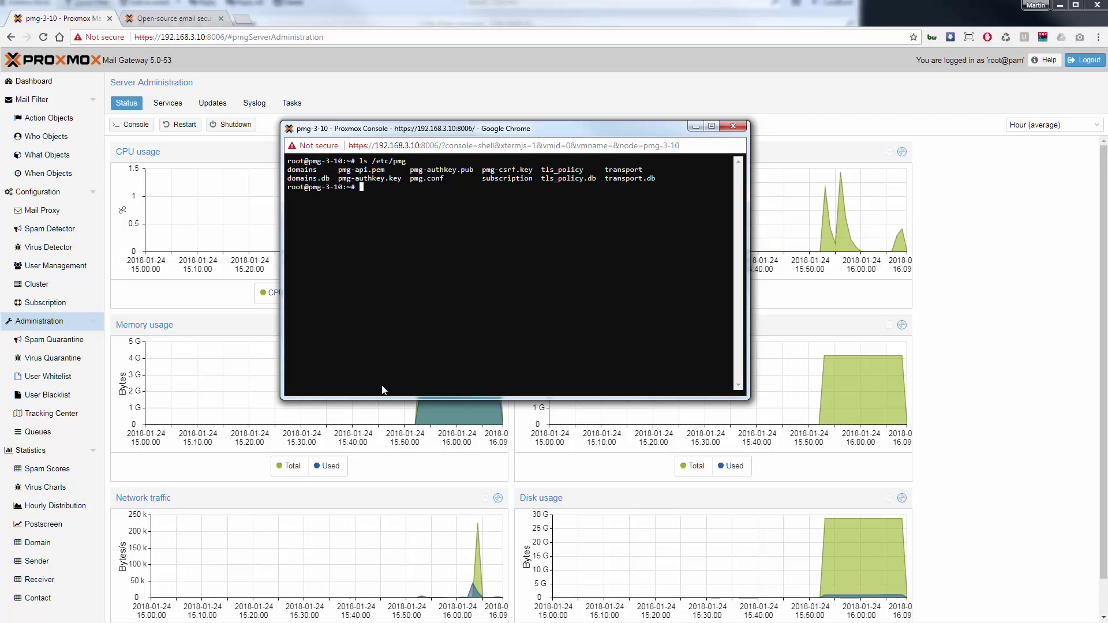
{"action": "type", "text": "ls /var/lib/pmg/templates/"}
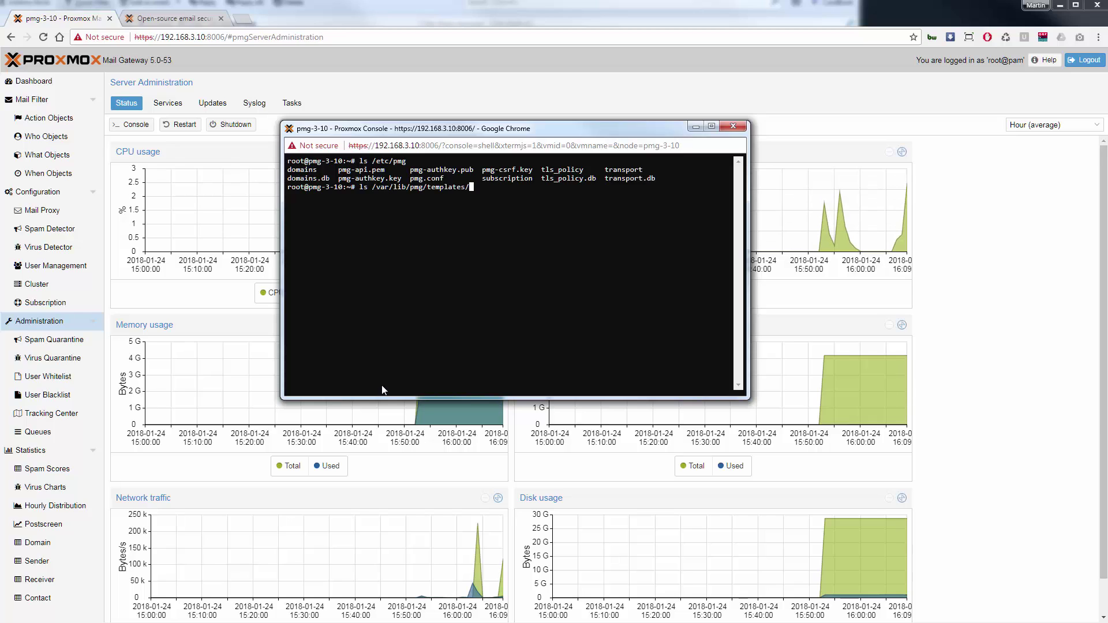
{"action": "key", "text": "Return"}
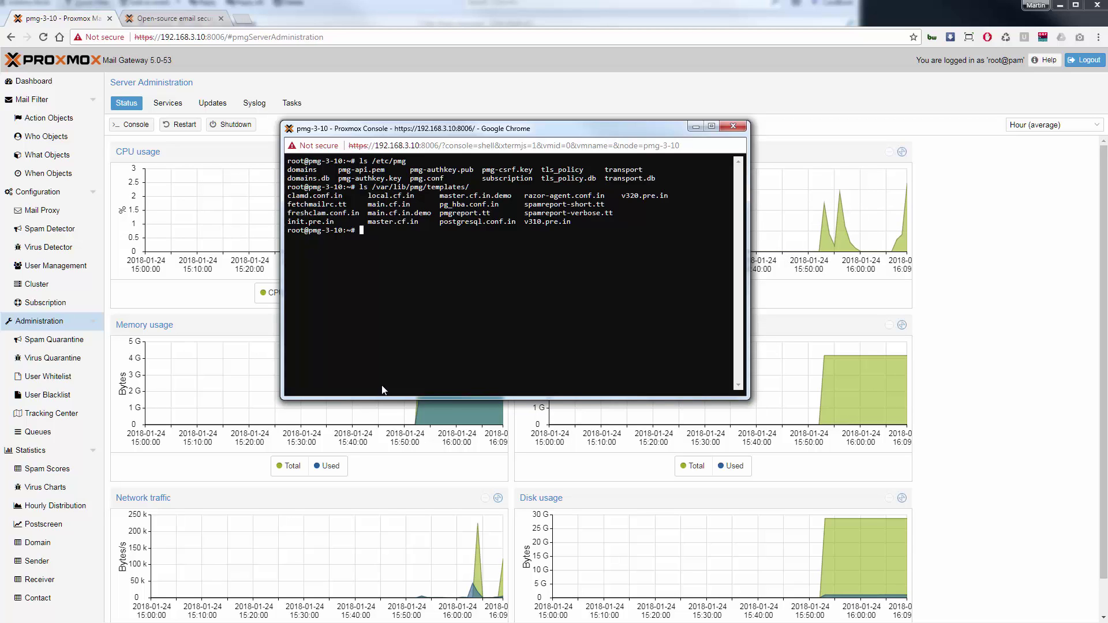
{"action": "type", "text": "clear"}
{"action": "key", "text": "Return"}
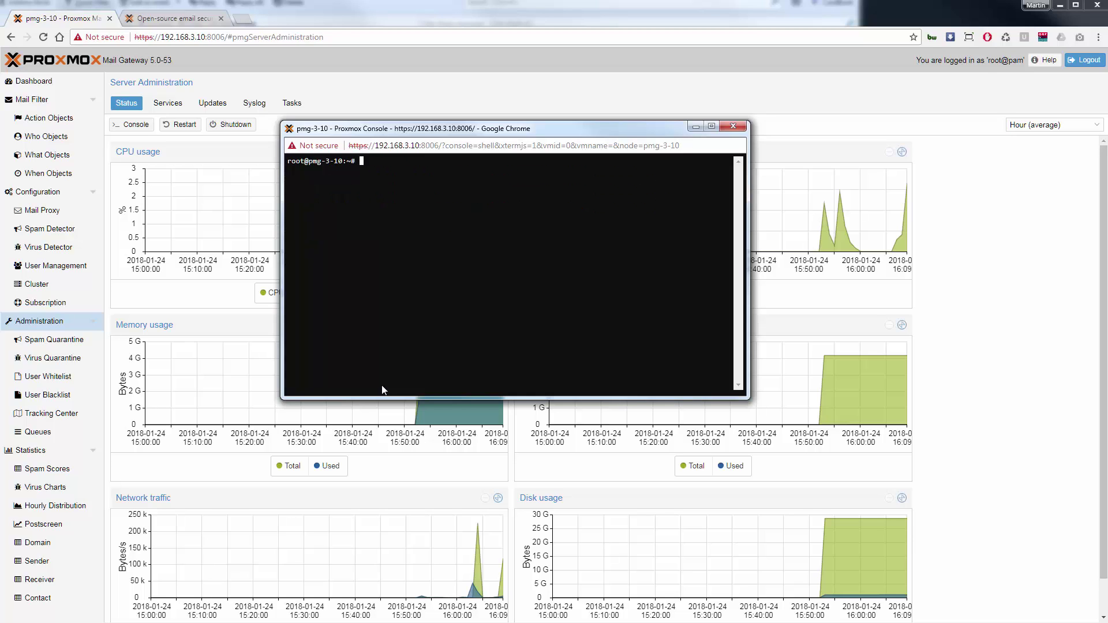
Run pmgsubscription get to confirm the active trial, then exit and close the console.
{"action": "type", "text": "pmgs"}
{"action": "key", "text": "Tab"}
{"action": "type", "text": "get"}
{"action": "key", "text": "Return"}
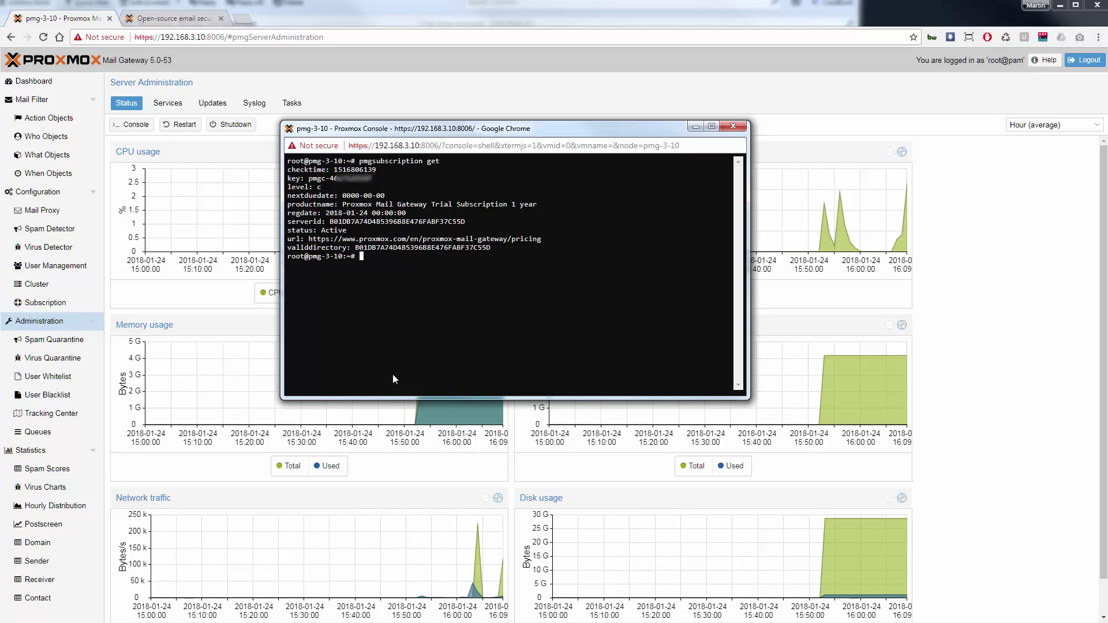
{"action": "type", "text": "exit"}
{"action": "key", "text": "Return"}
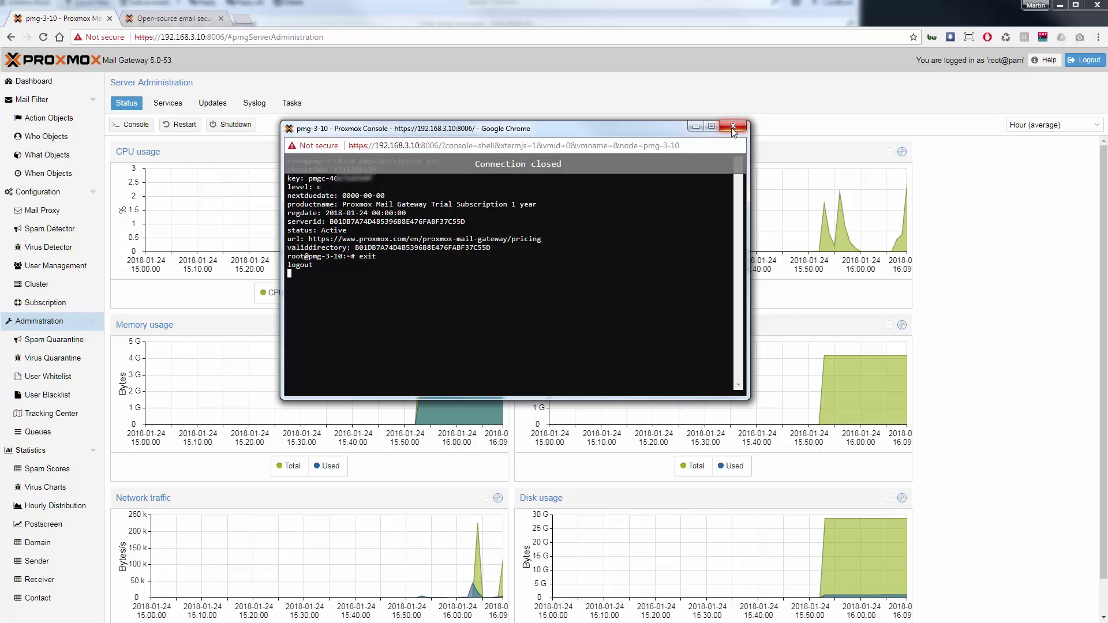
{"action": "left_click", "coordinate": [733, 127]}
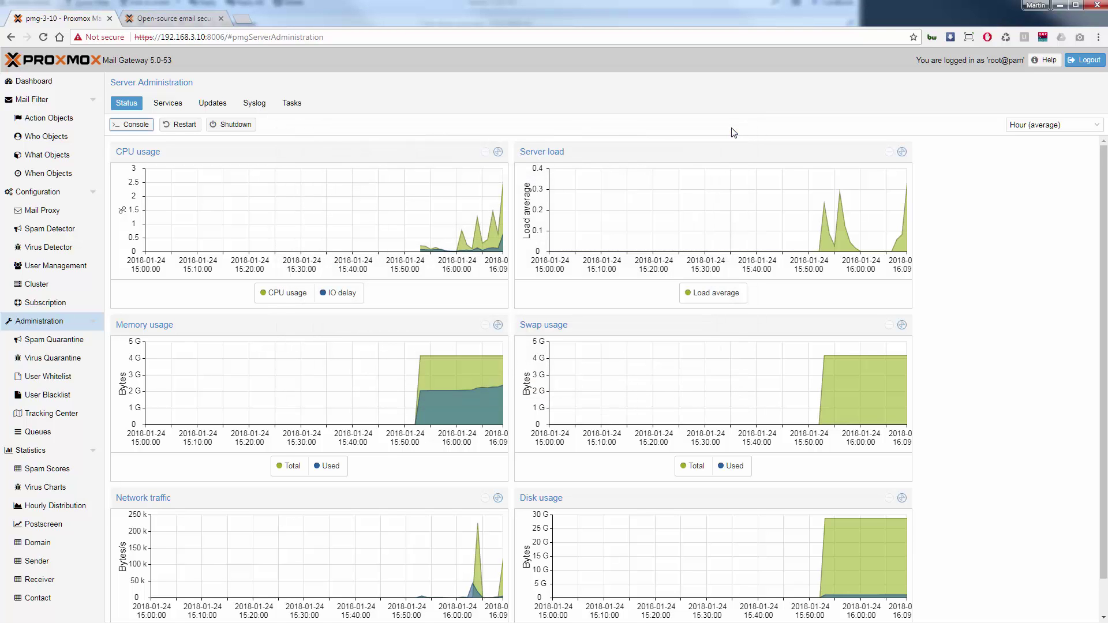